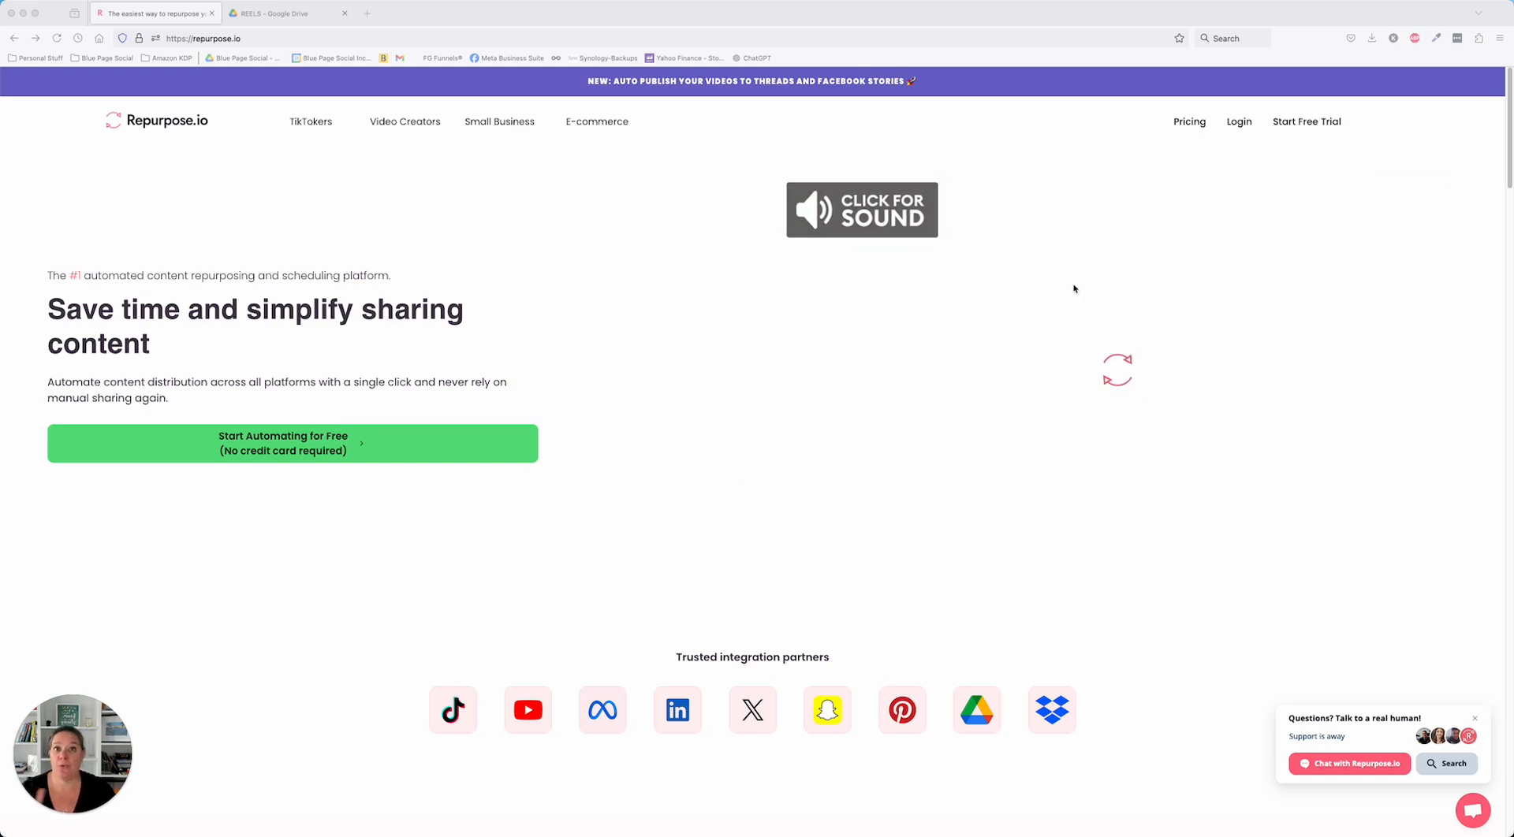
- Log in and examine the publishing status of the videos in the Reels To GDrive workflow
left_click(1240, 126)
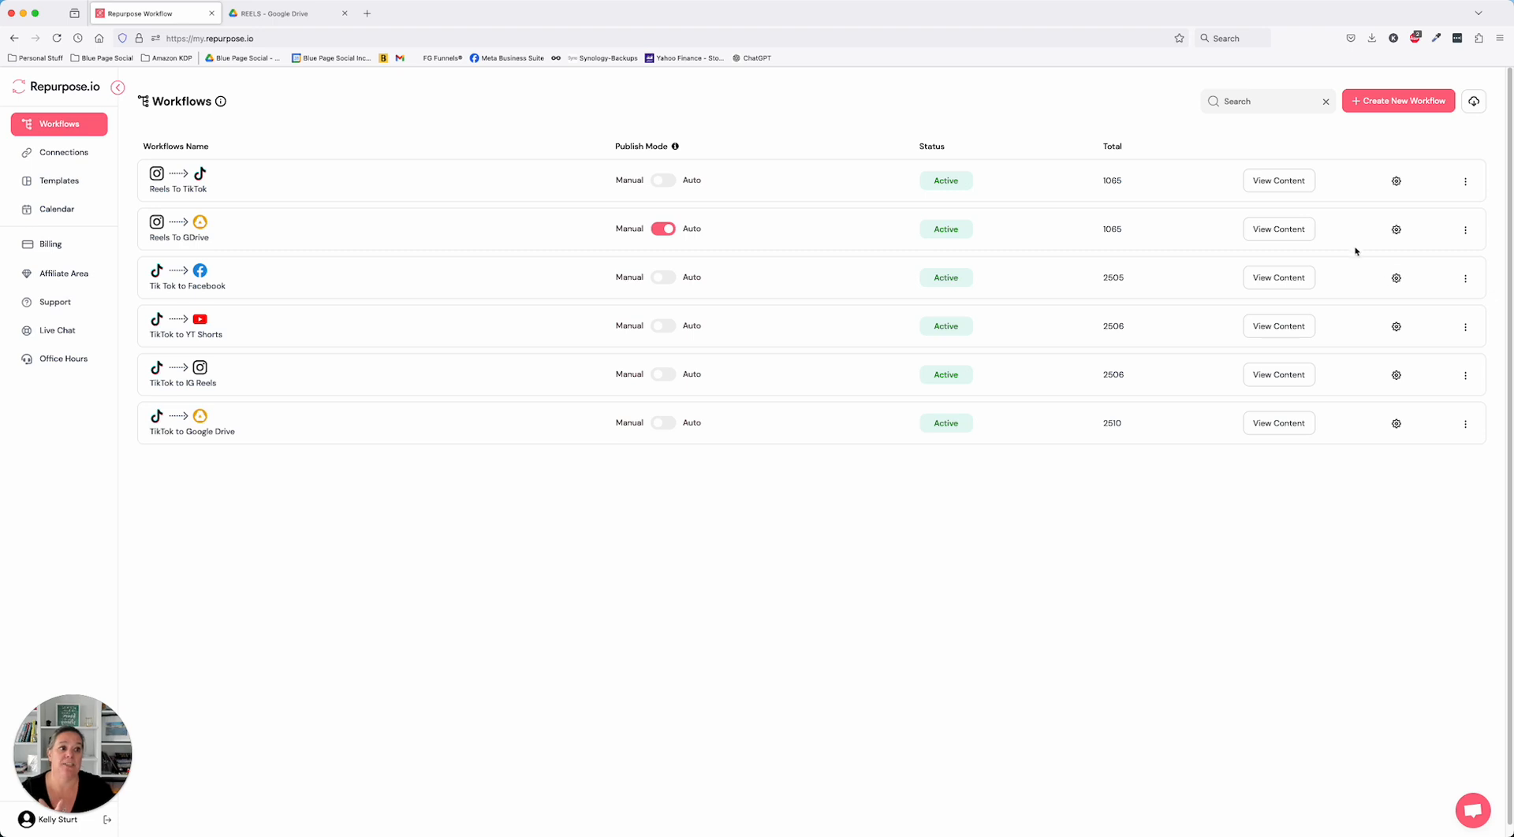
left_click(1275, 231)
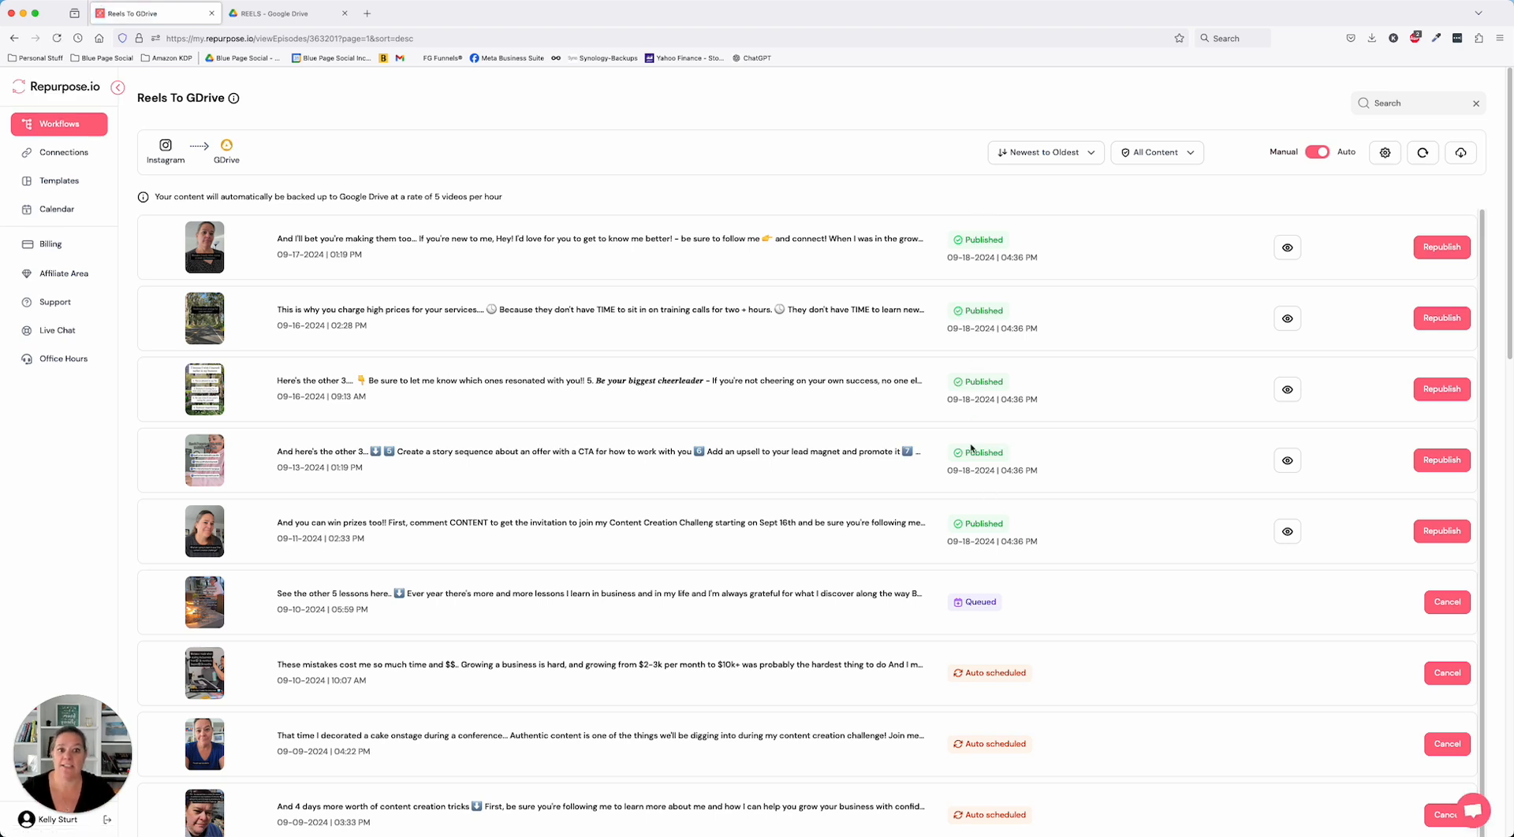
scroll(862, 464, "down", 5)
scroll(960, 490, "down", 10)
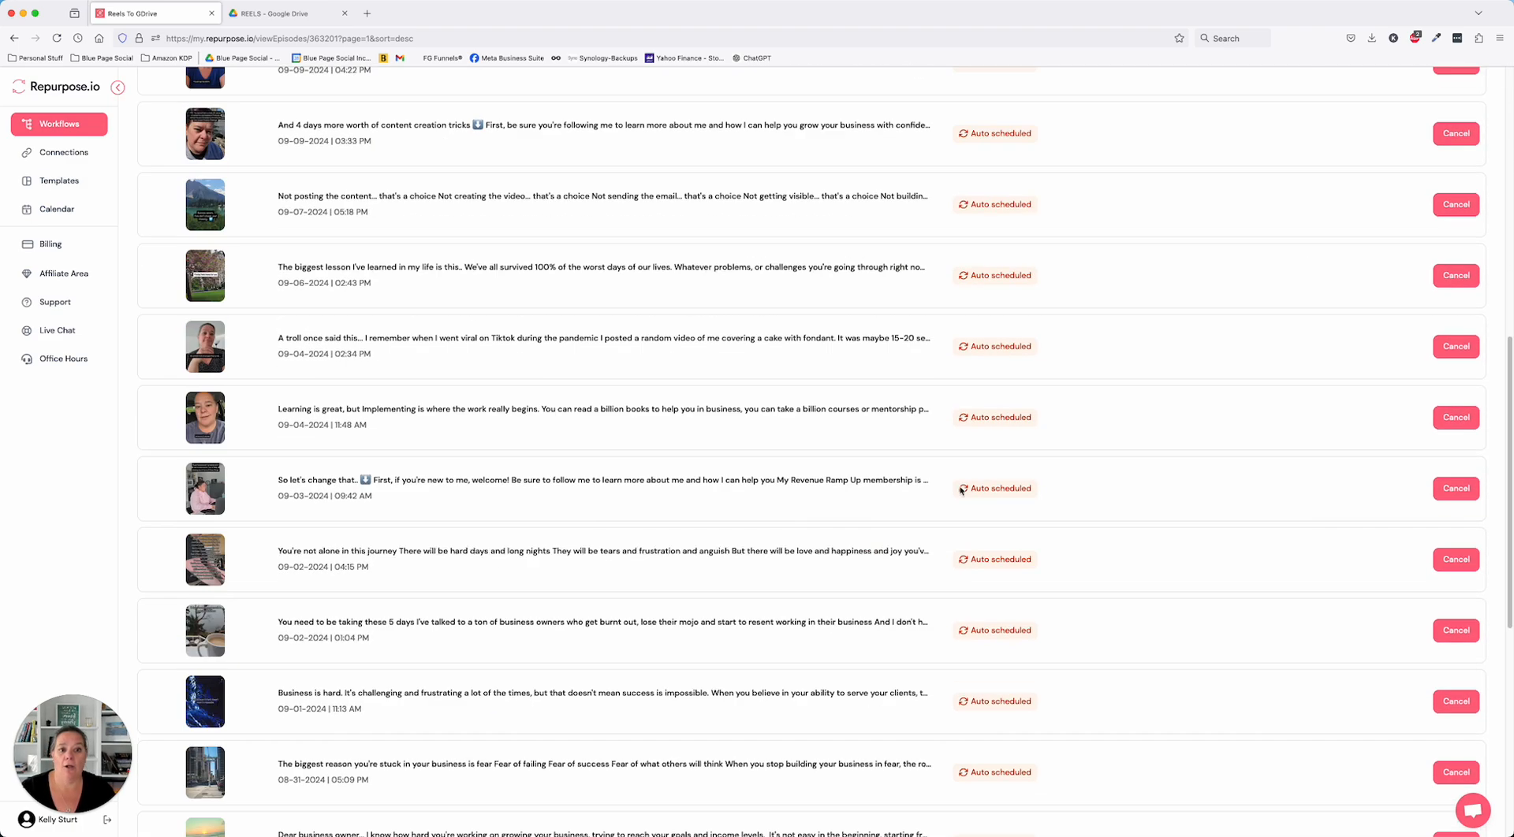
scroll(960, 491, "up", 15)
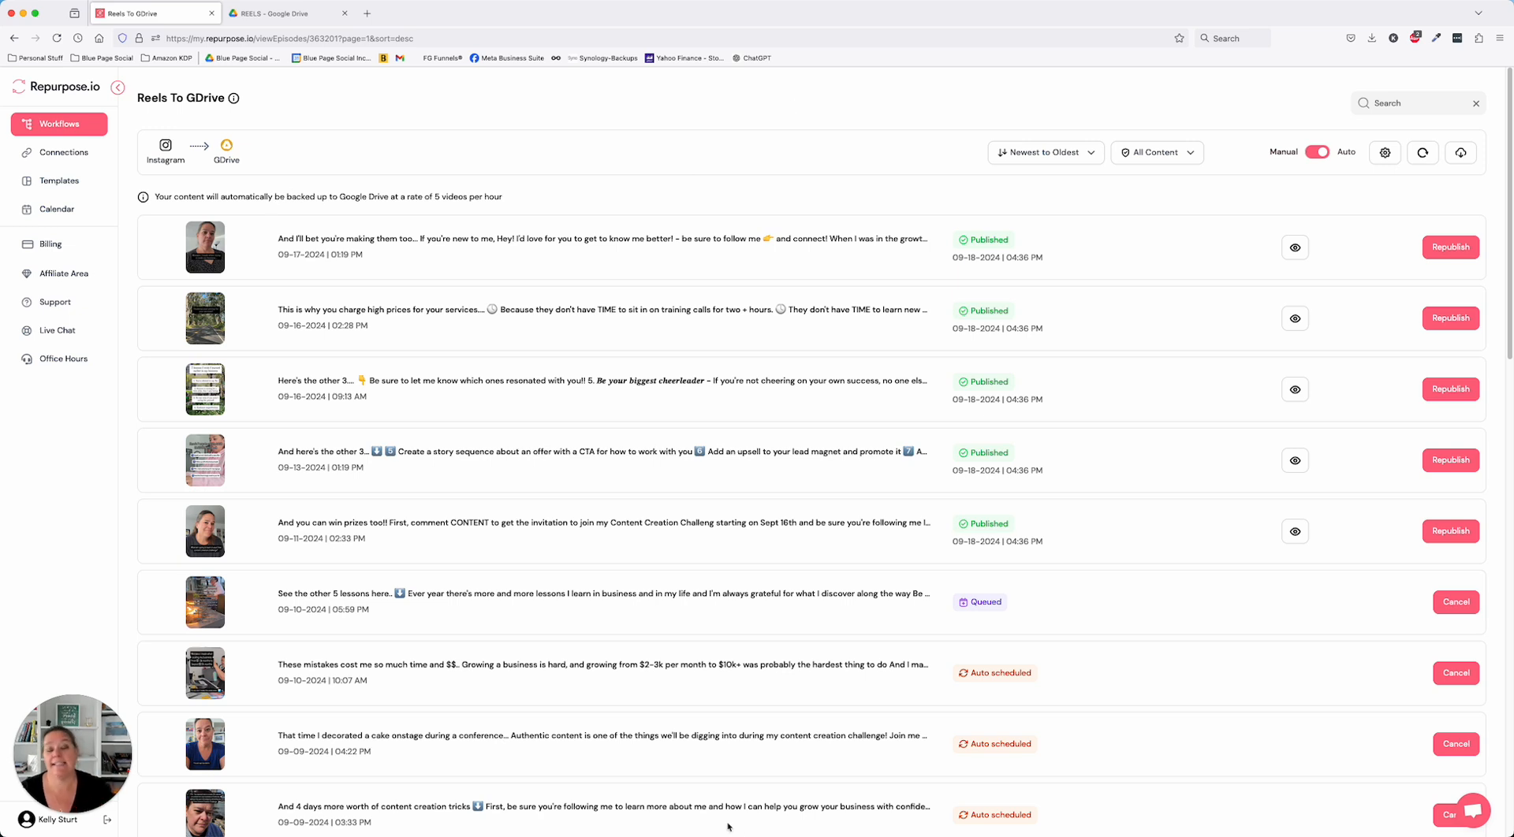
- Check the backed-up videos in the Google Drive REELS folder and compare them with the Reels To GDrive list in Repurpose.io
left_click(259, 10)
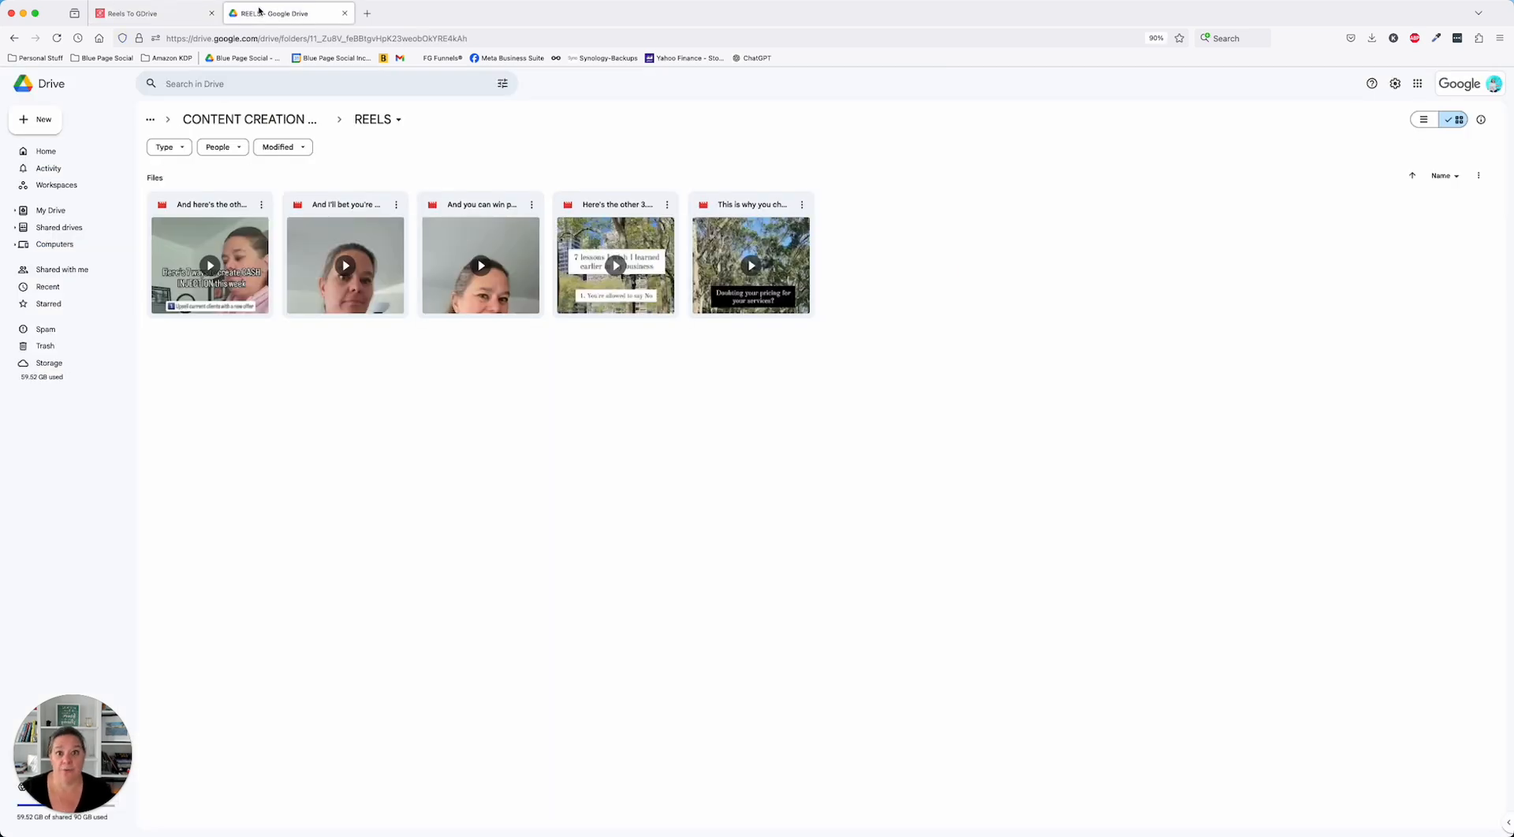
left_click(172, 18)
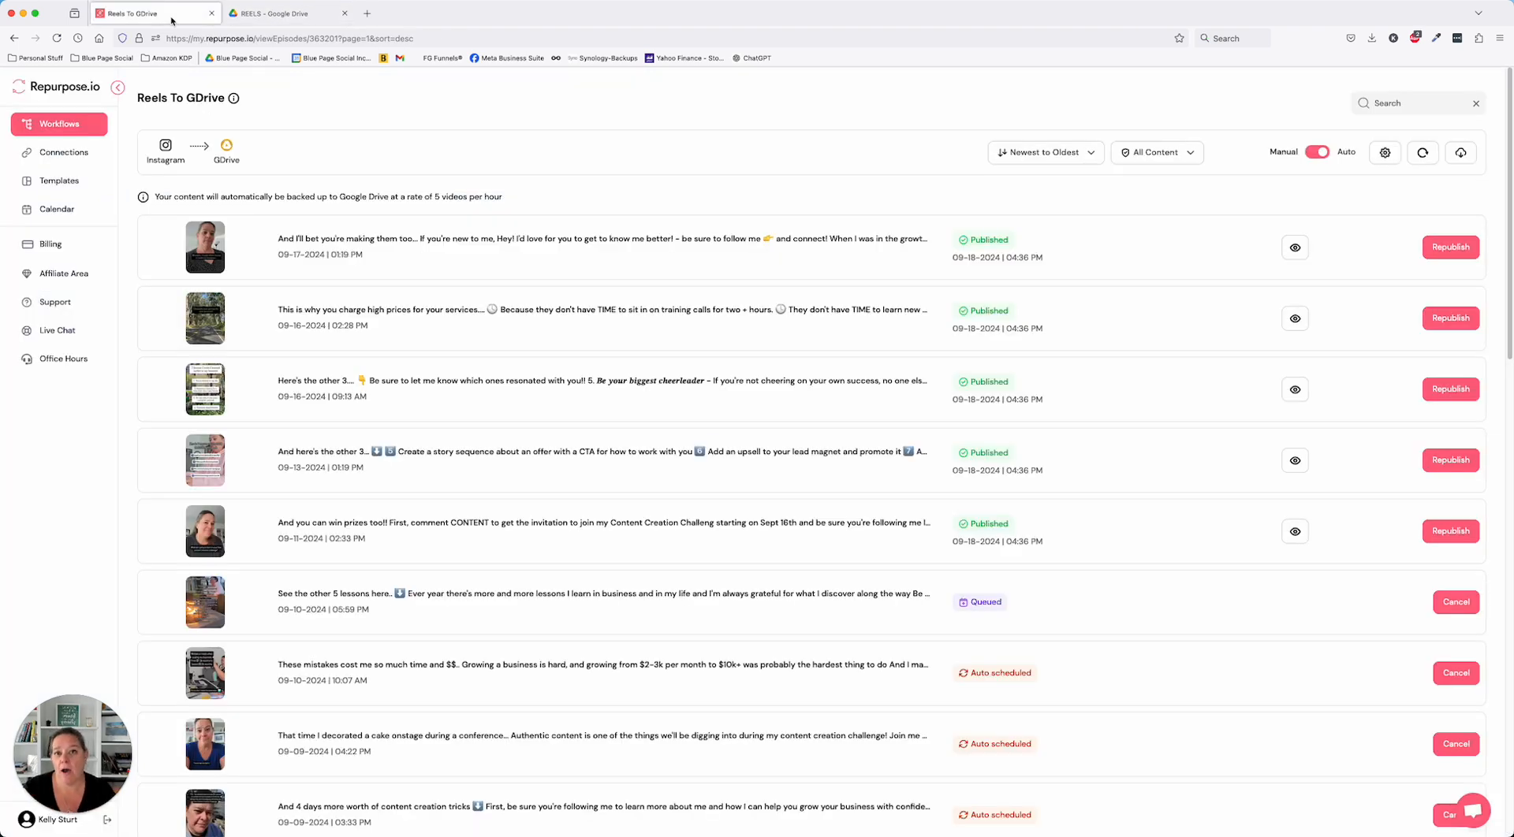
scroll(429, 361, "down", 7)
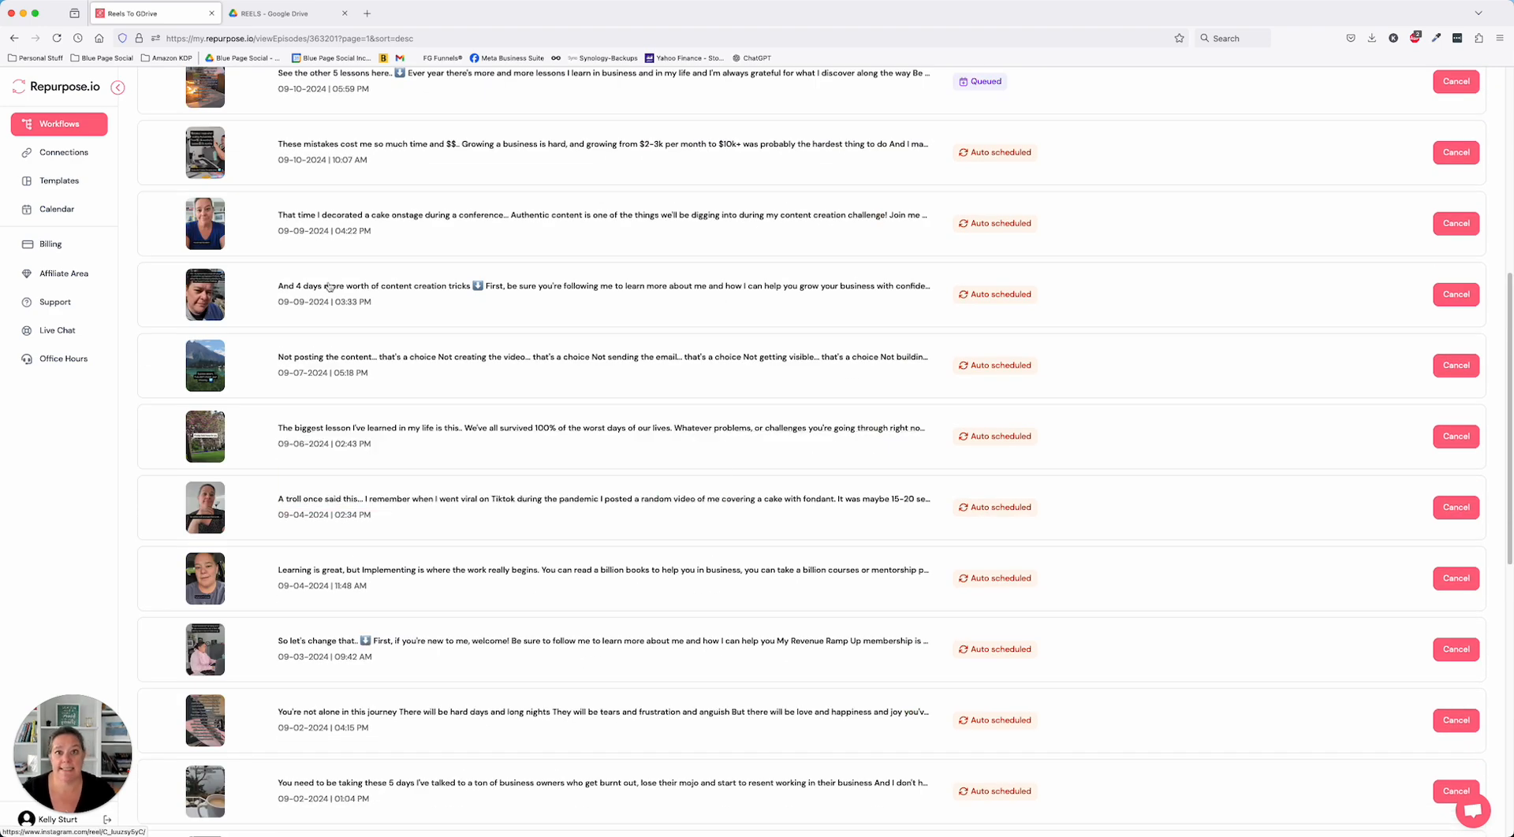
scroll(370, 355, "up", 6)
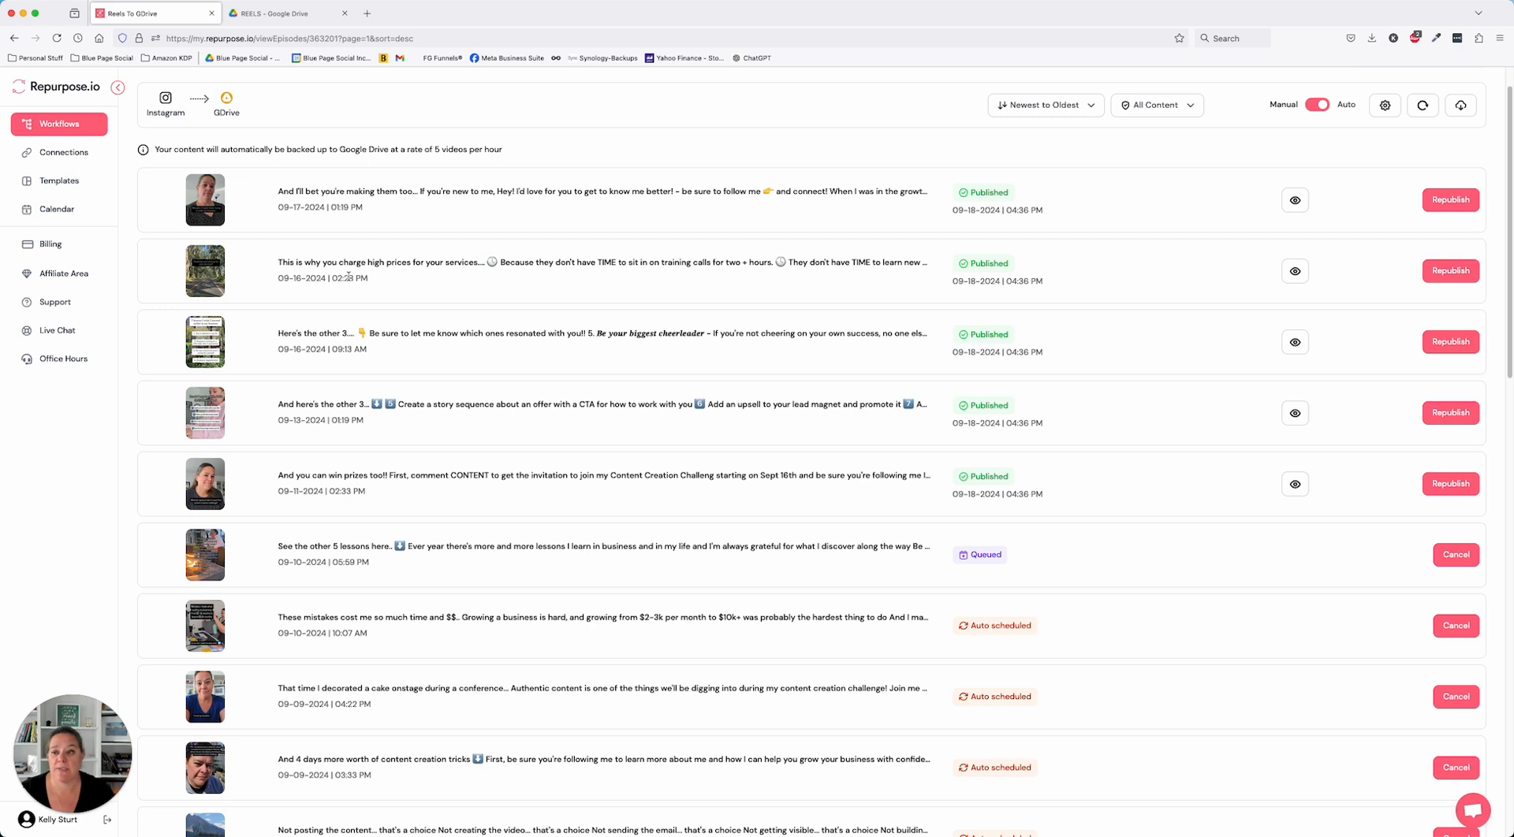
- Open the Reels To TikTok workflow's content and view its newest reel, dated 09-17-2024, on Instagram
left_click(70, 123)
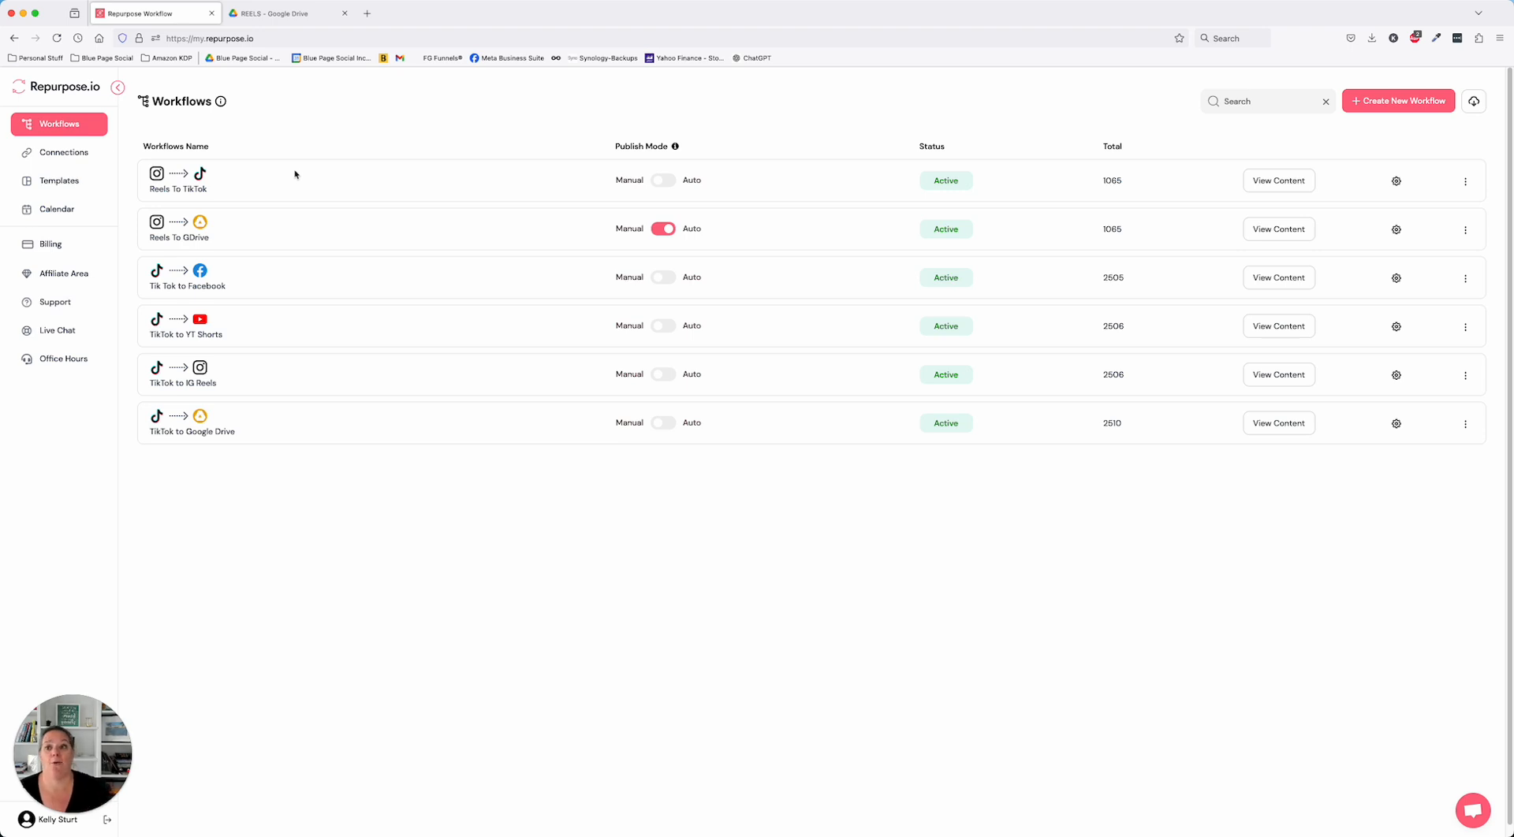
left_click(1261, 182)
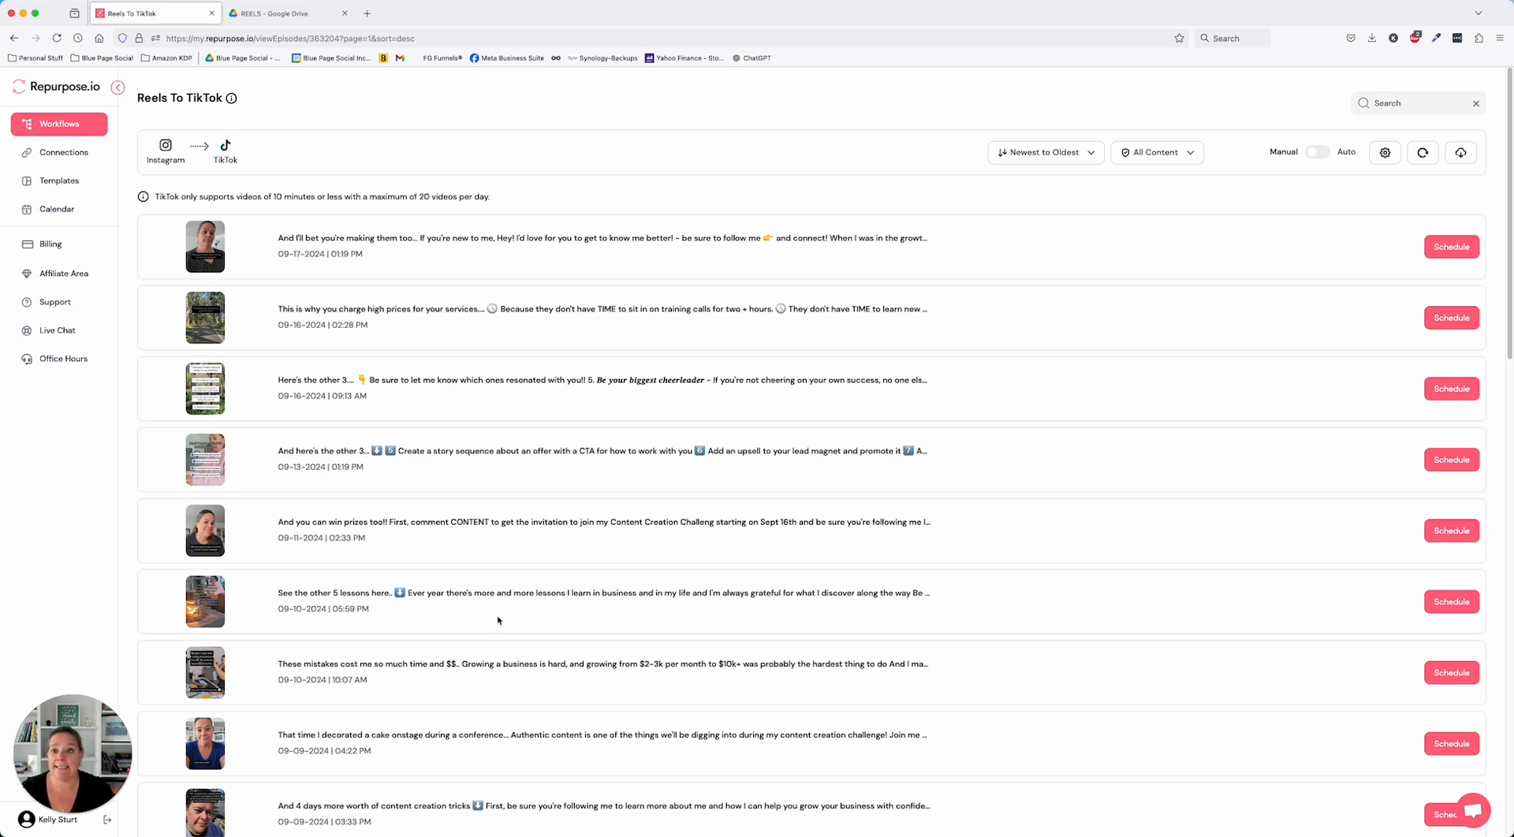
left_click(641, 241)
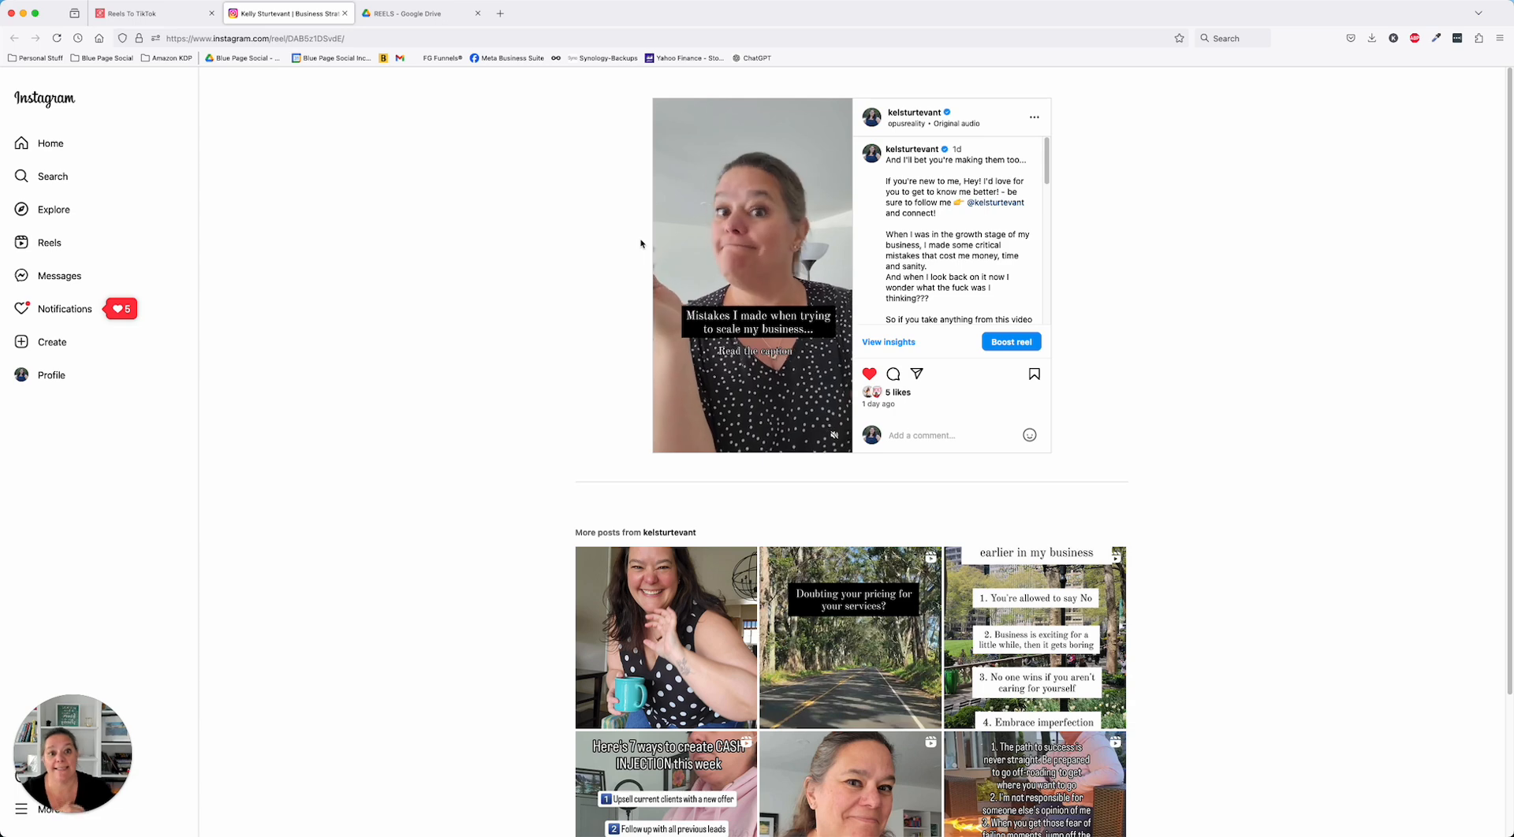
left_click(344, 13)
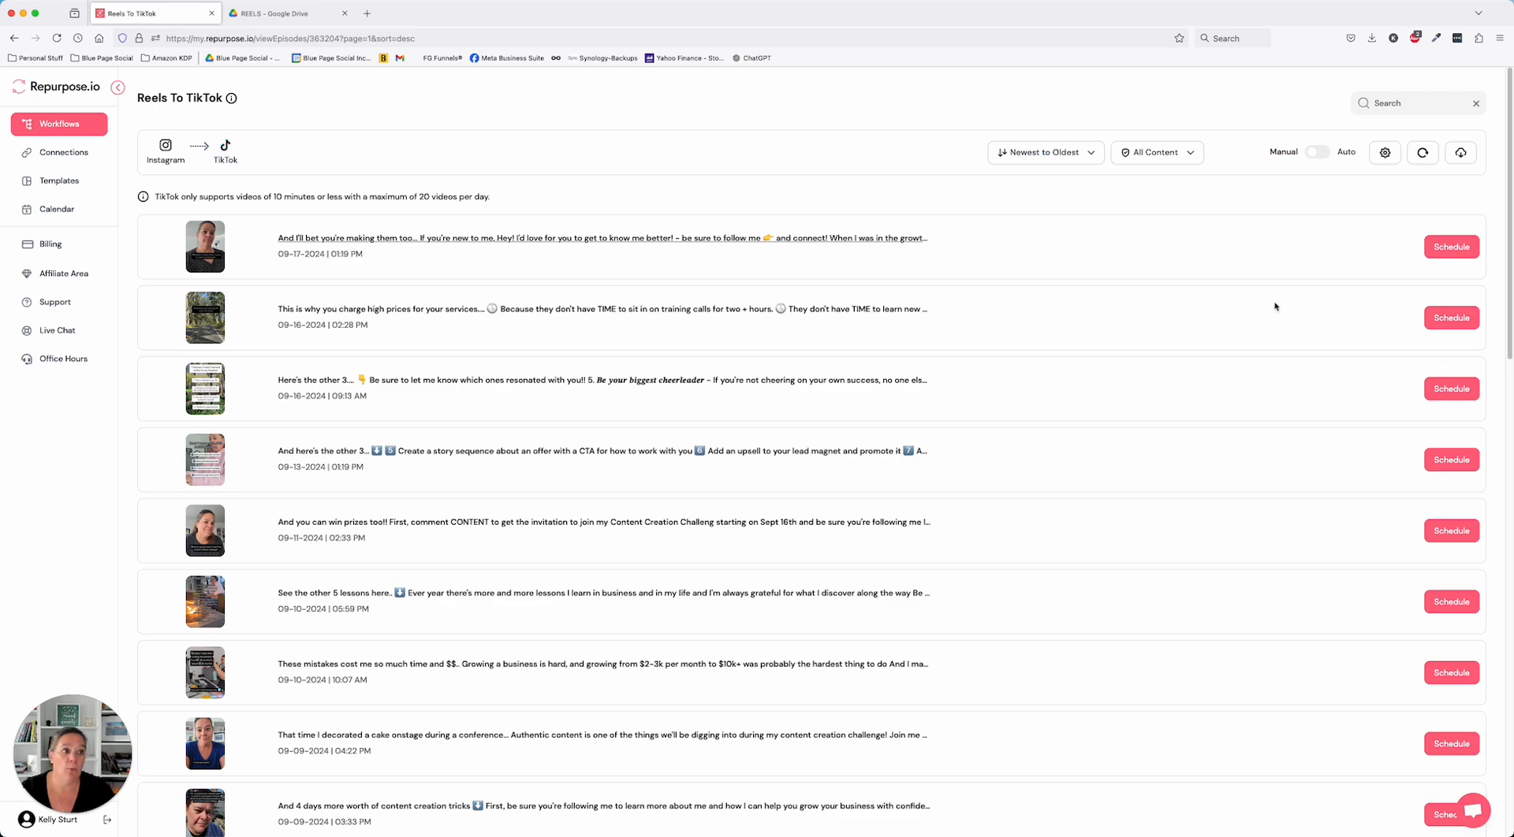
- Open the publish settings of the 09-17-2024 reel, enlarge the caption box and clear the whole caption
left_click(1433, 249)
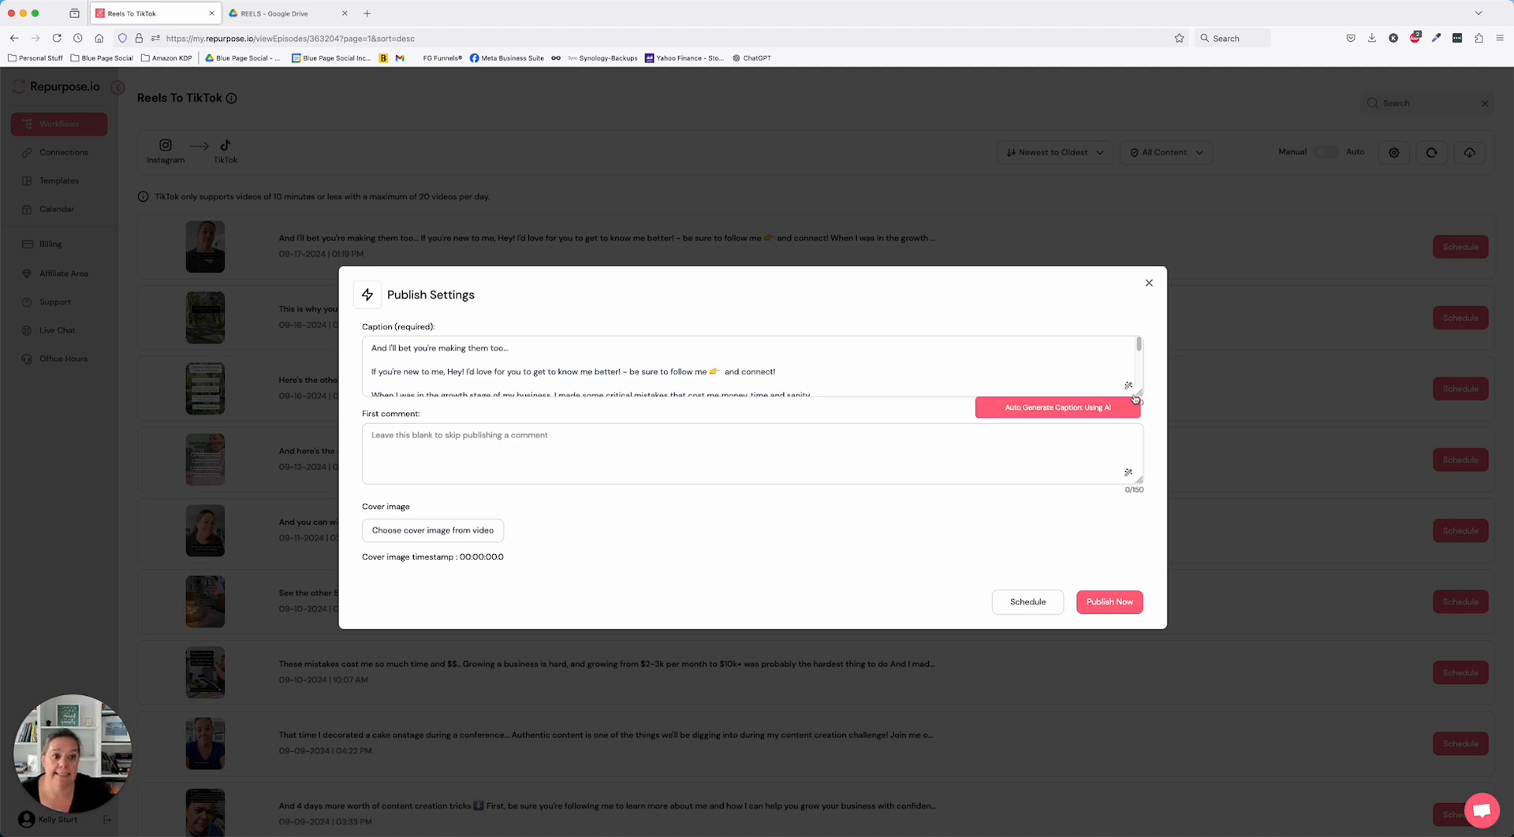
left_click_drag(1140, 395, 1199, 631)
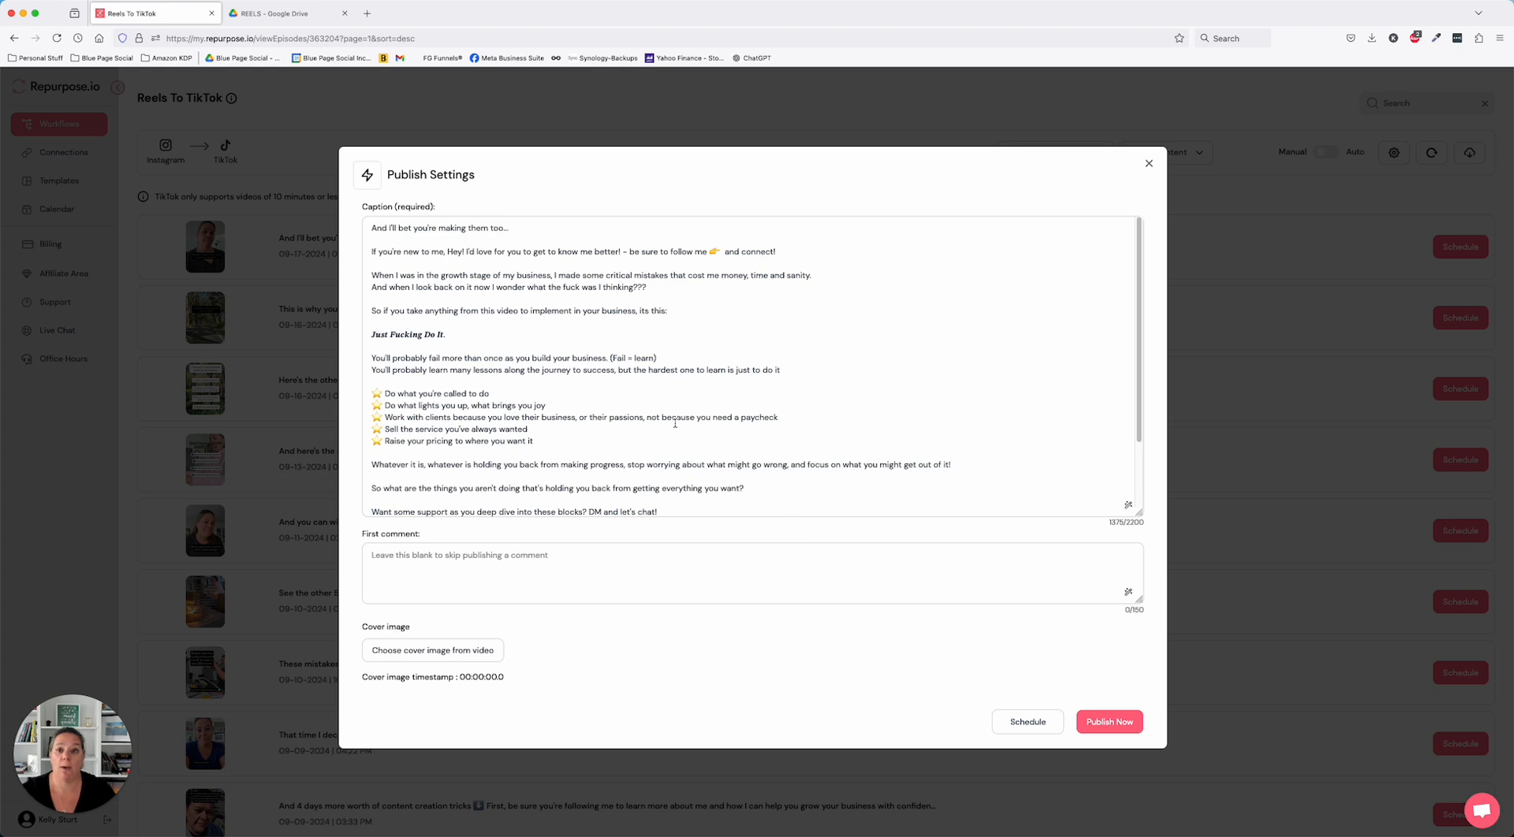
left_click_drag(761, 313, 308, 197)
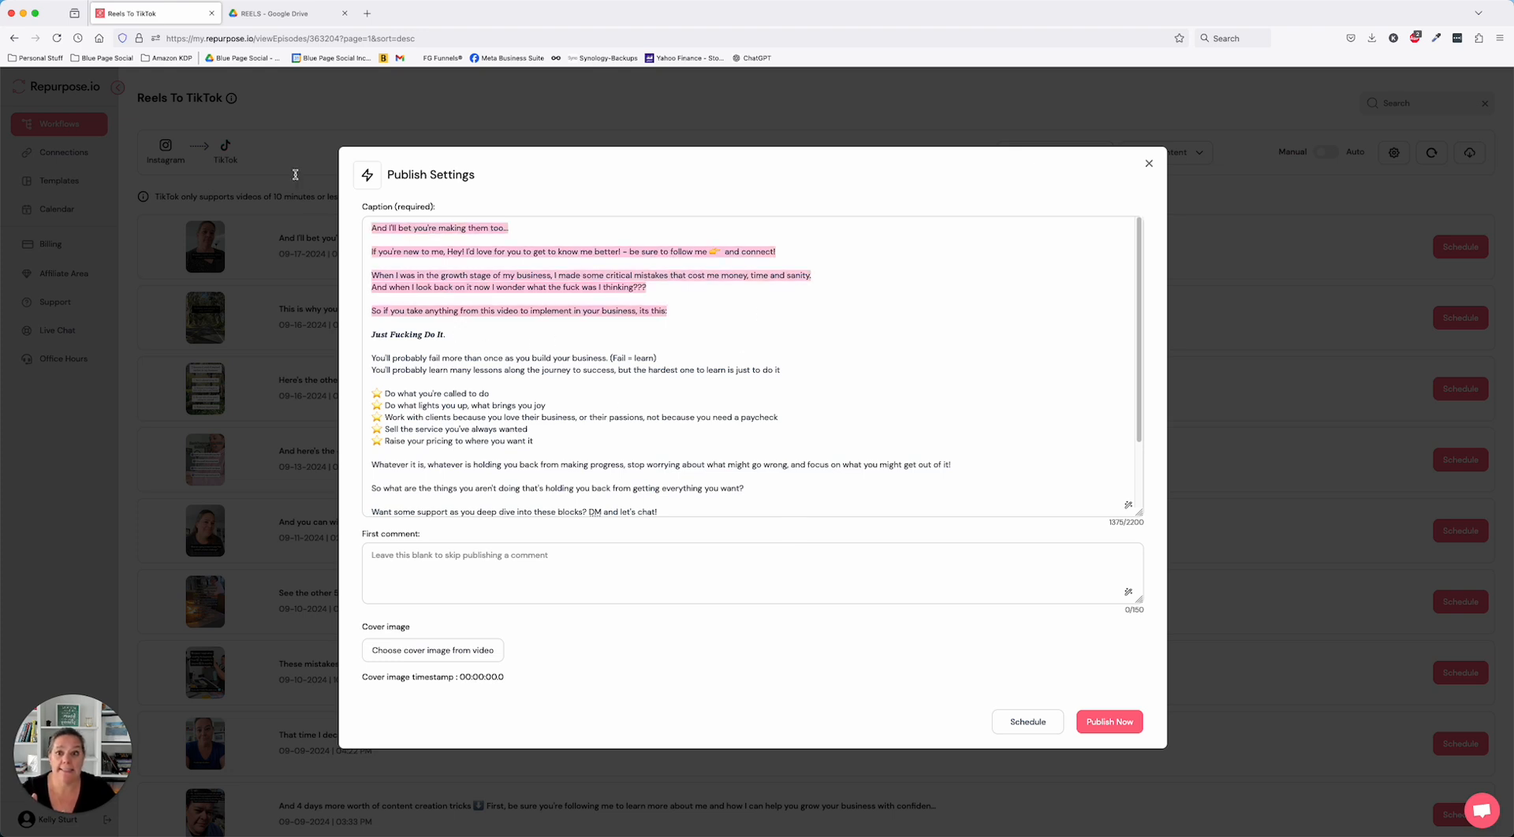
key("BackSpace")
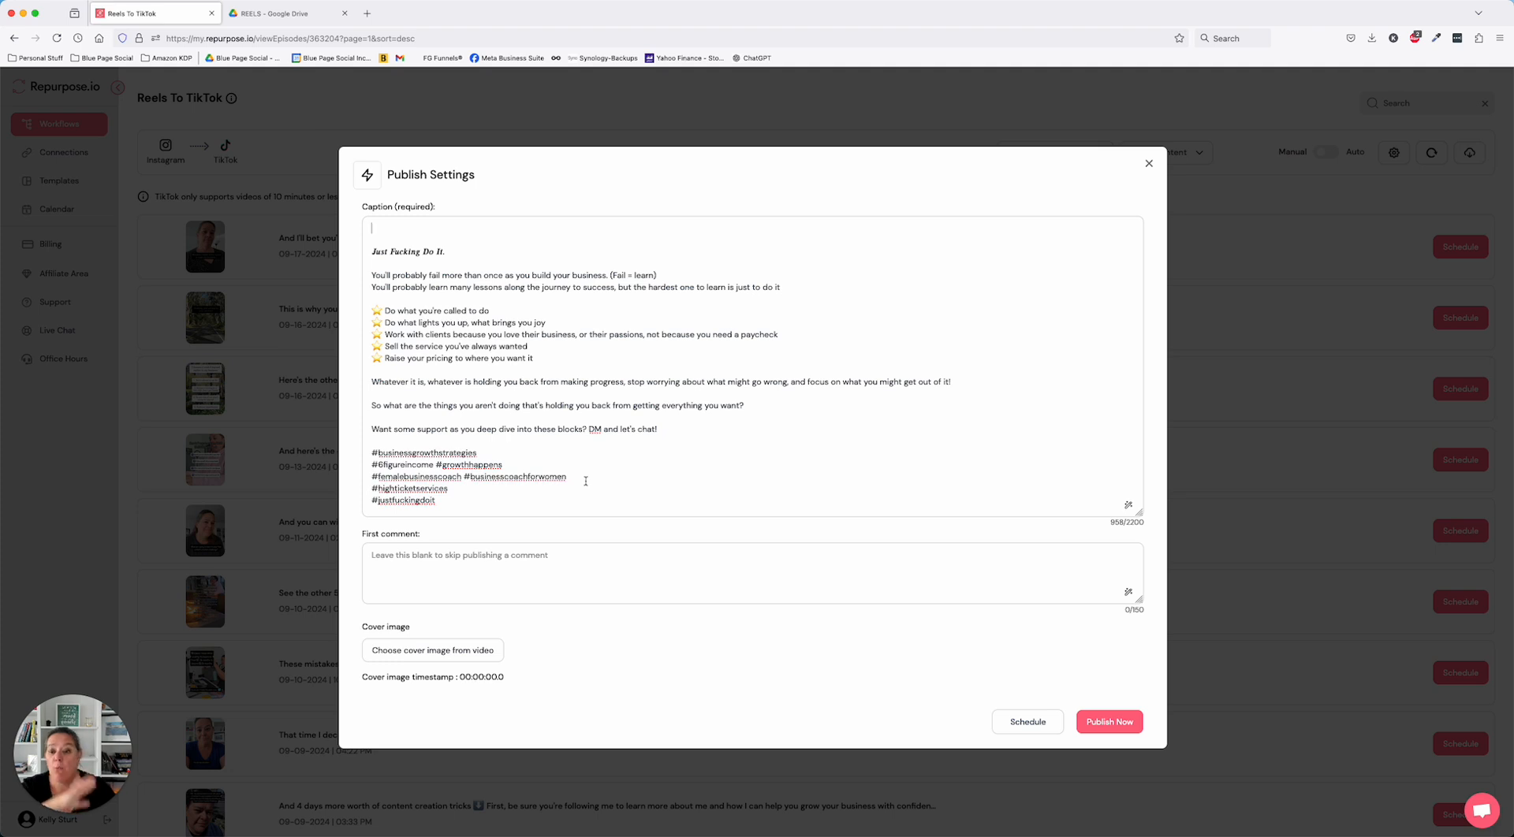
key("super+a")
key("BackSpace")
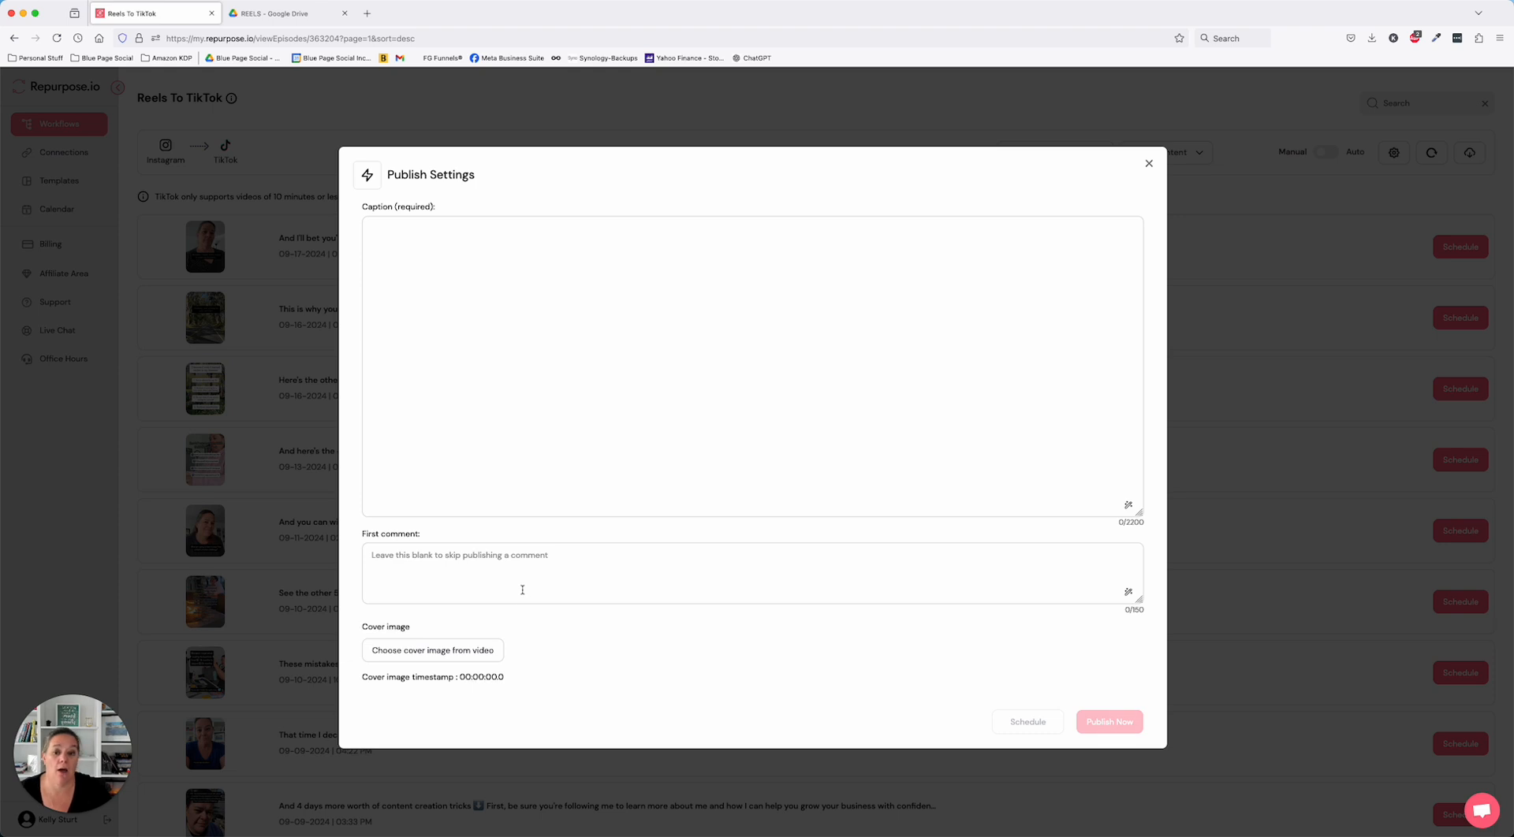
- Set the reel's cover image to the video frame at 00:00:01.4 and close the publish settings without publishing
left_click(464, 653)
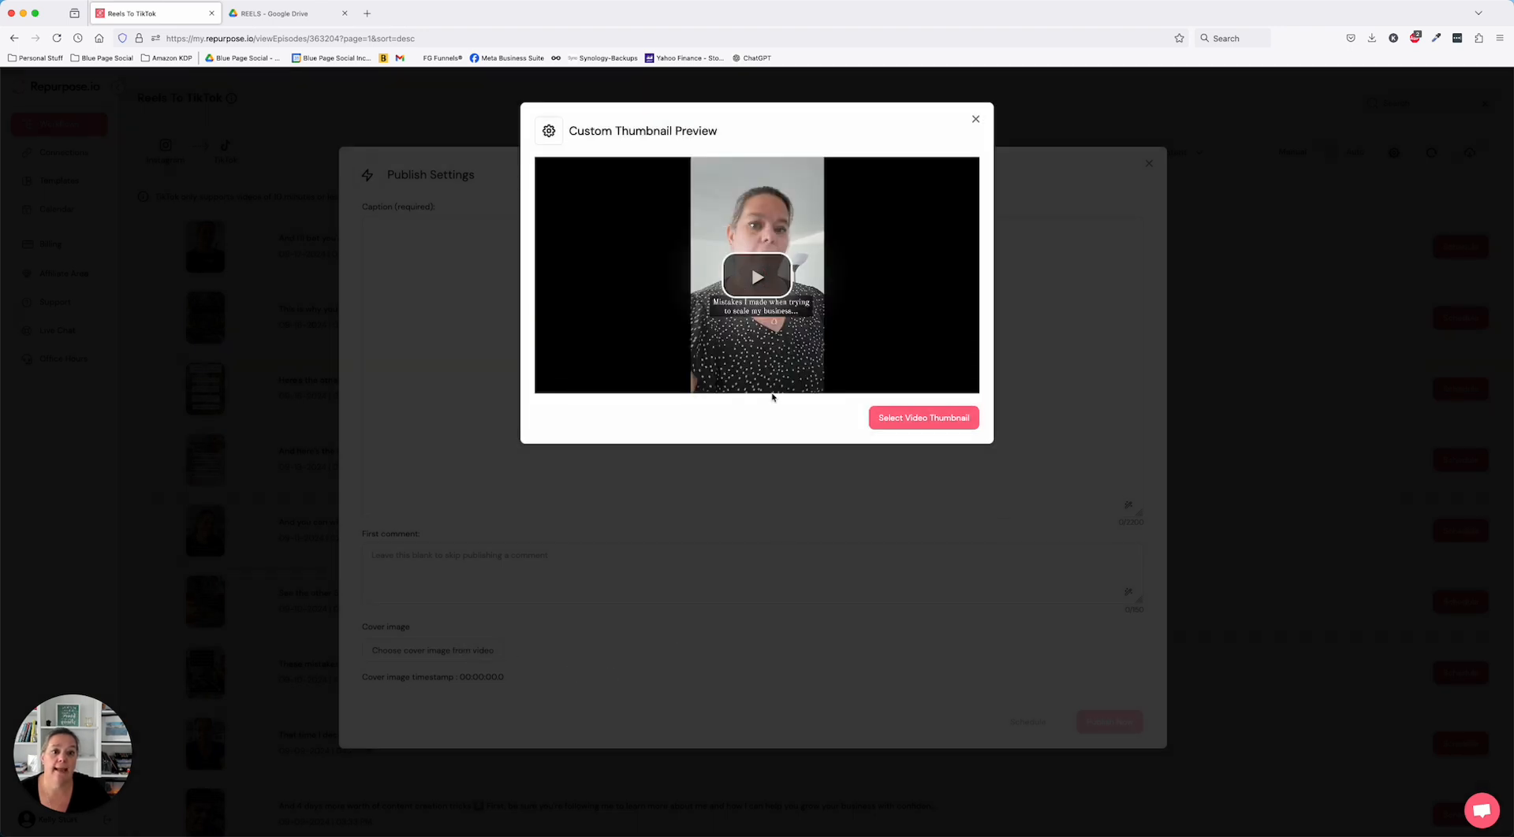
left_click(748, 285)
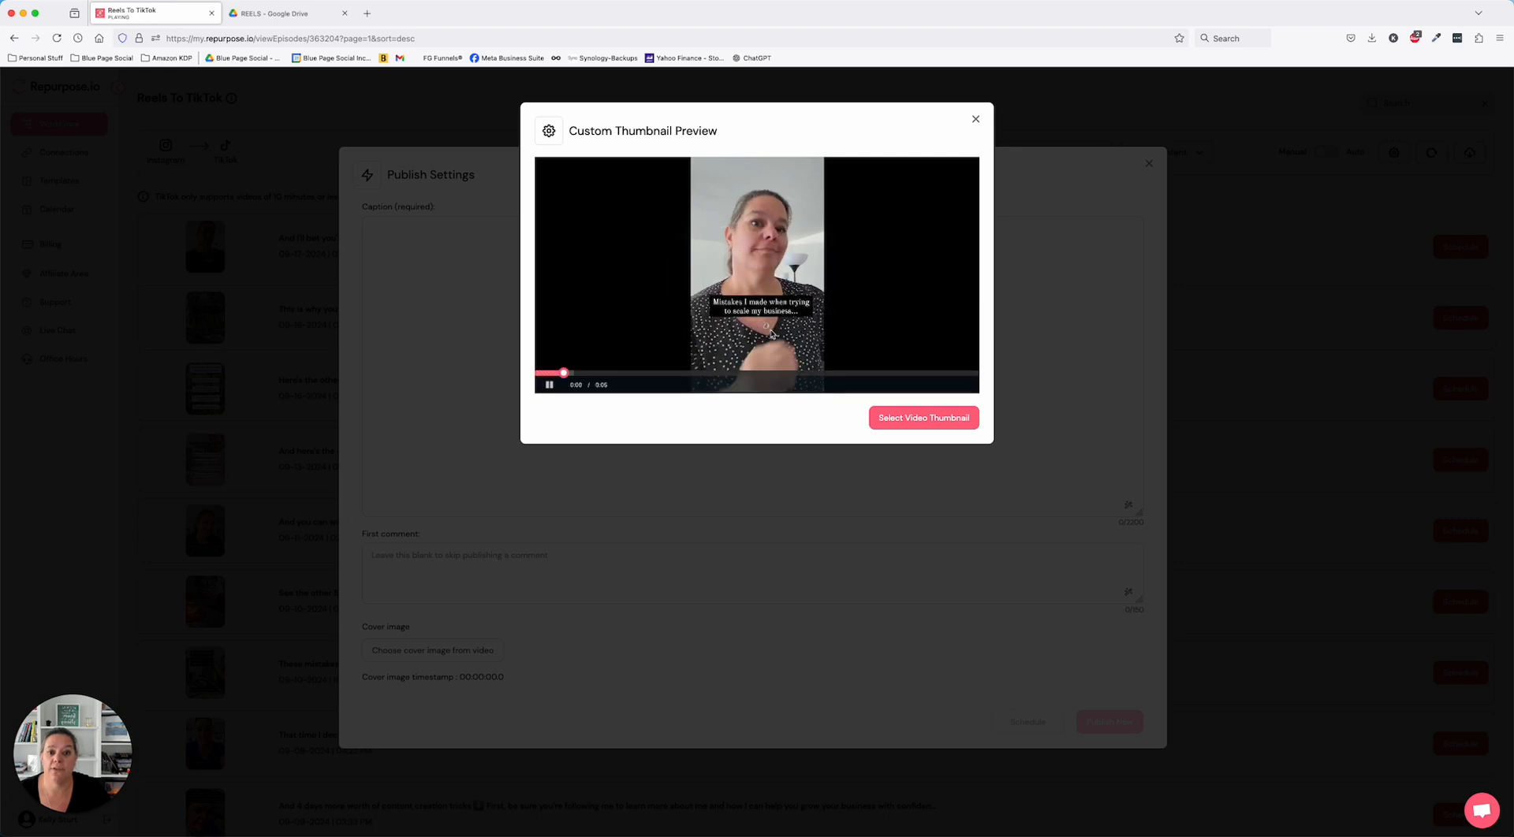
left_click(934, 418)
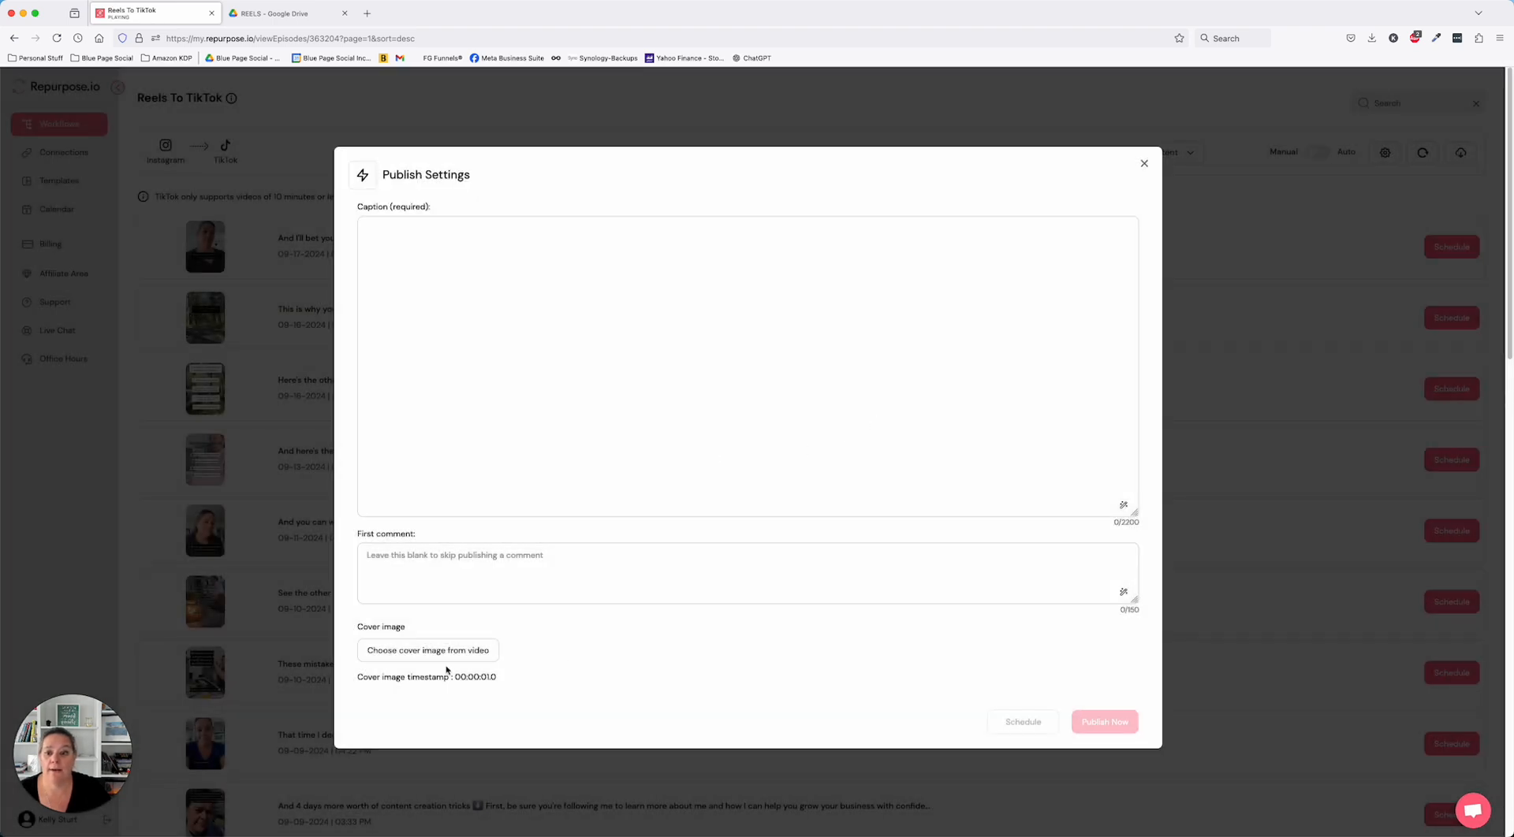
left_click(443, 655)
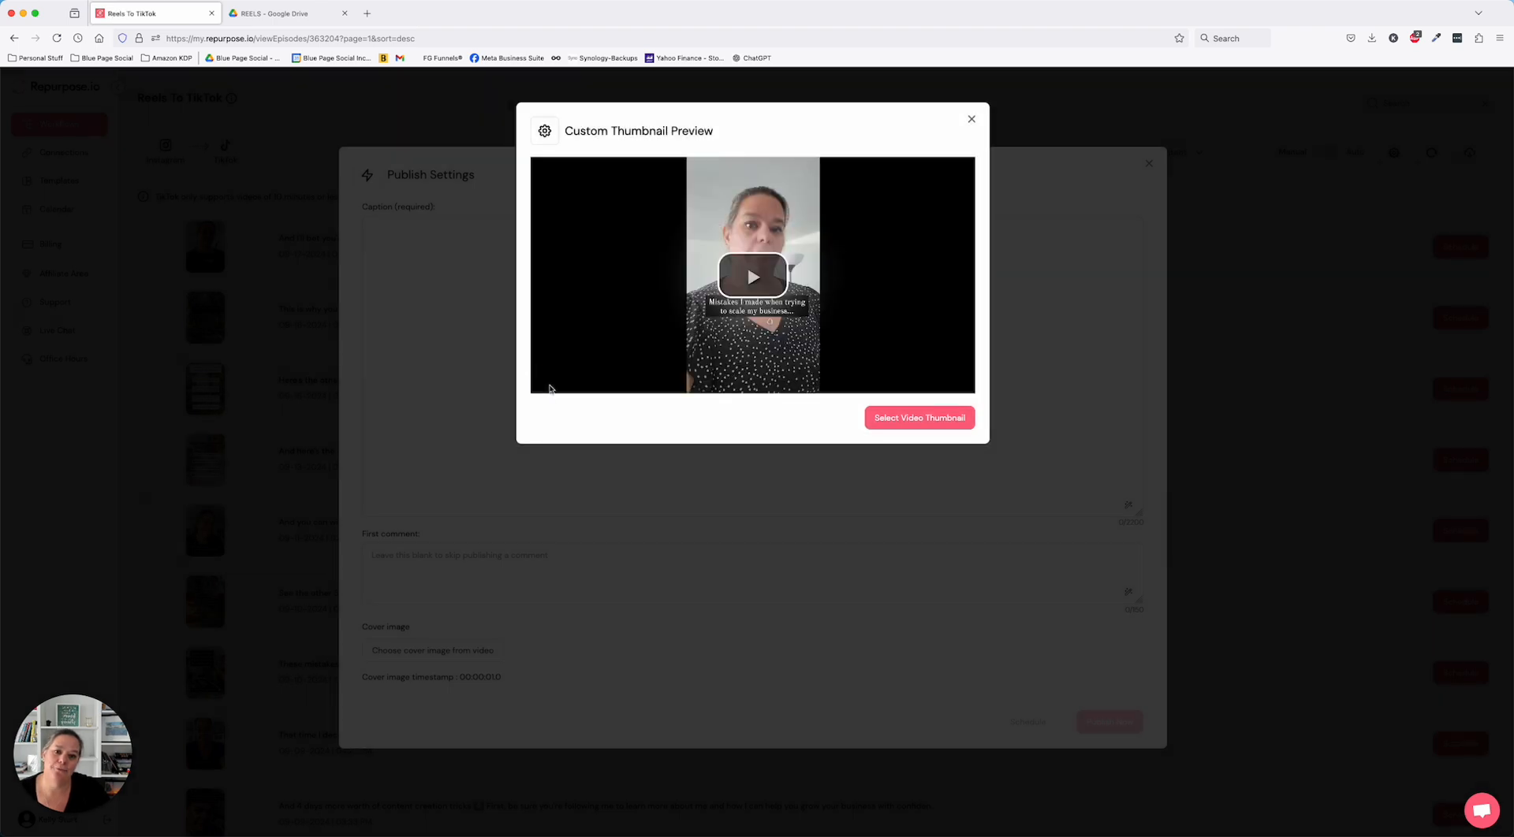
left_click(549, 388)
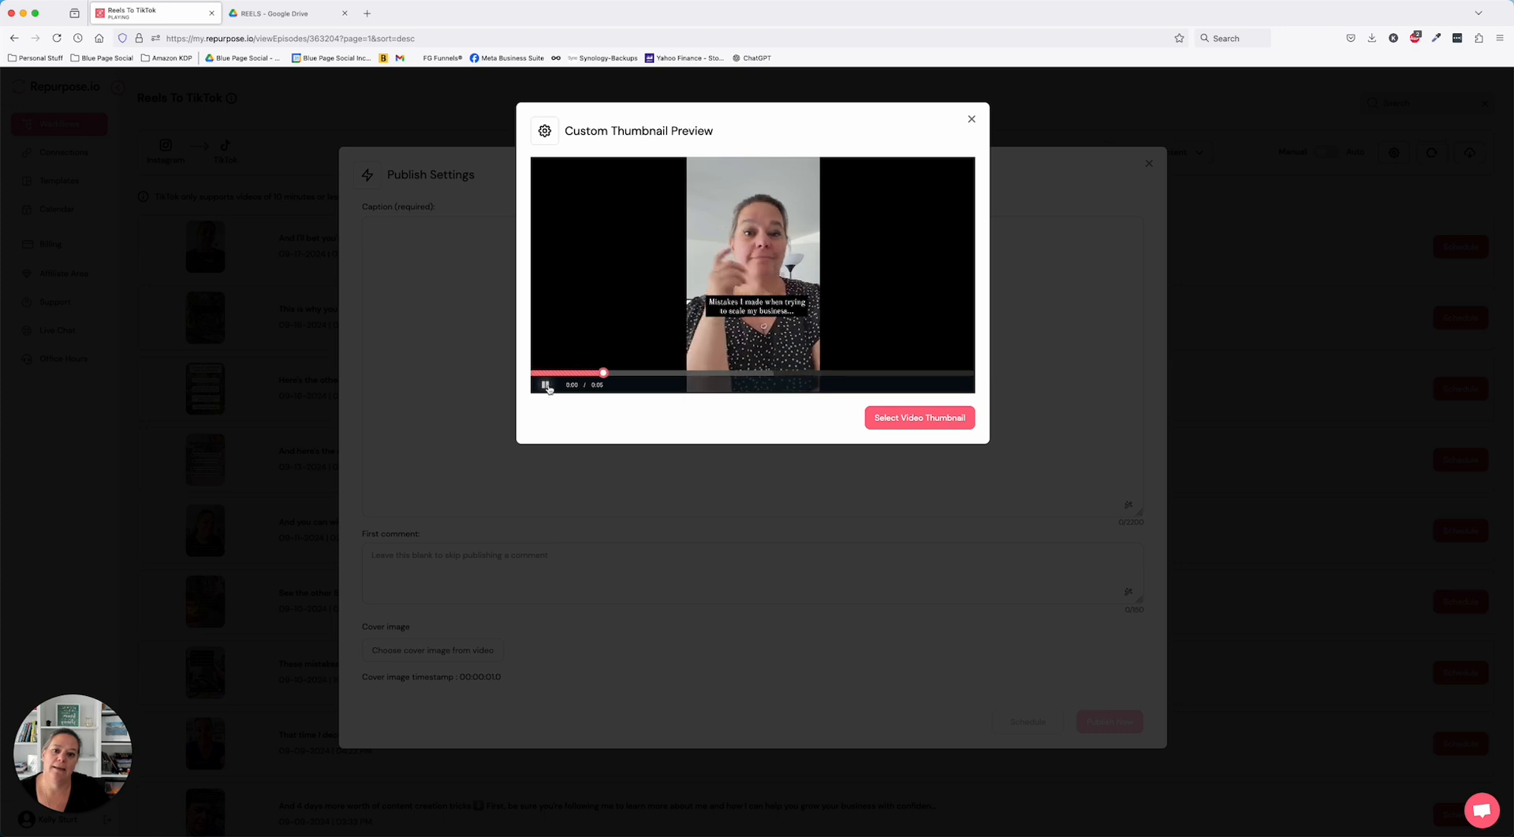
left_click(545, 385)
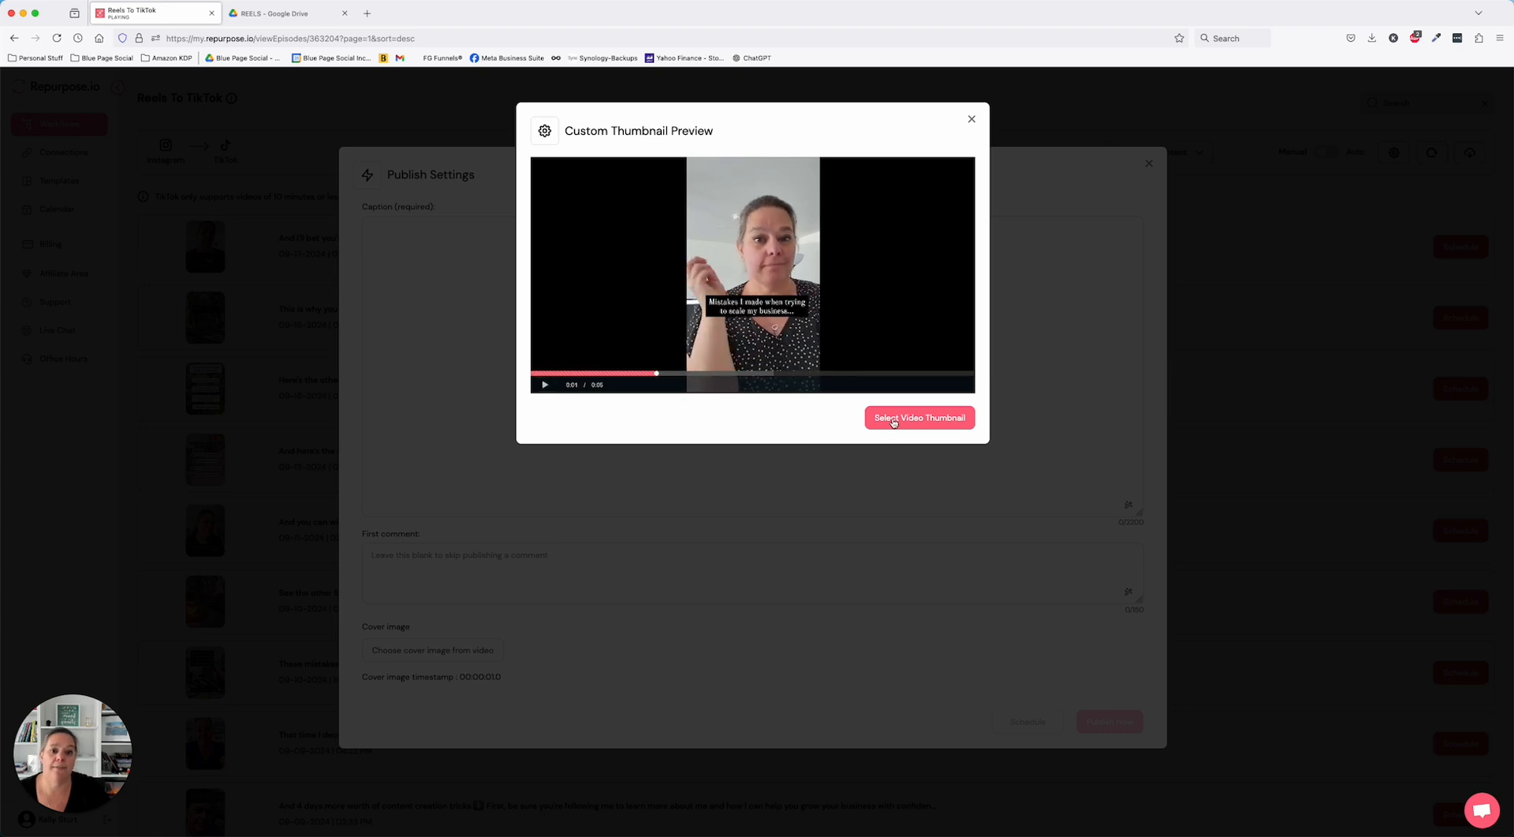
left_click(894, 421)
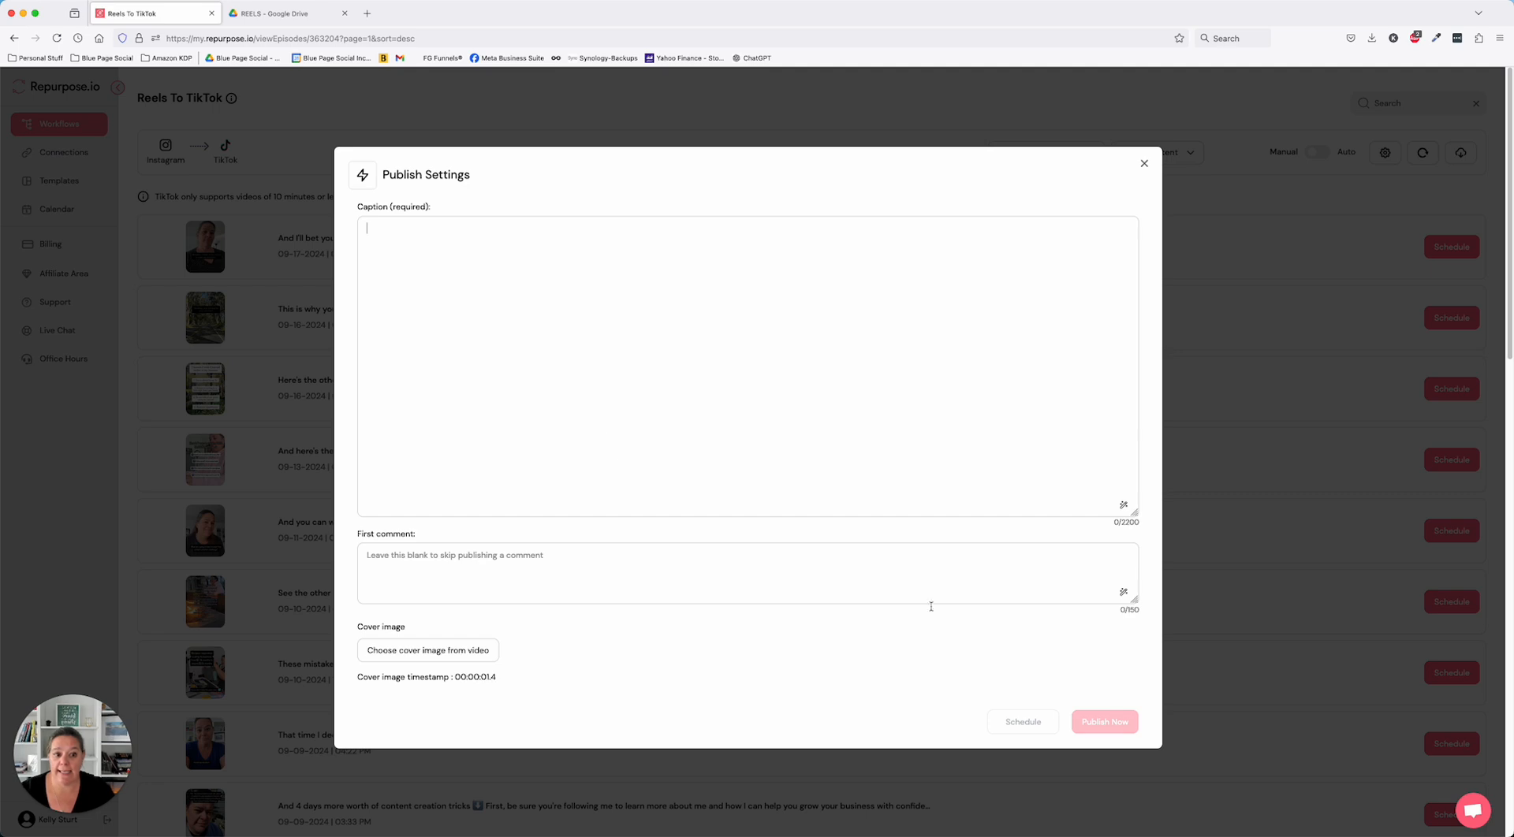
left_click(1144, 163)
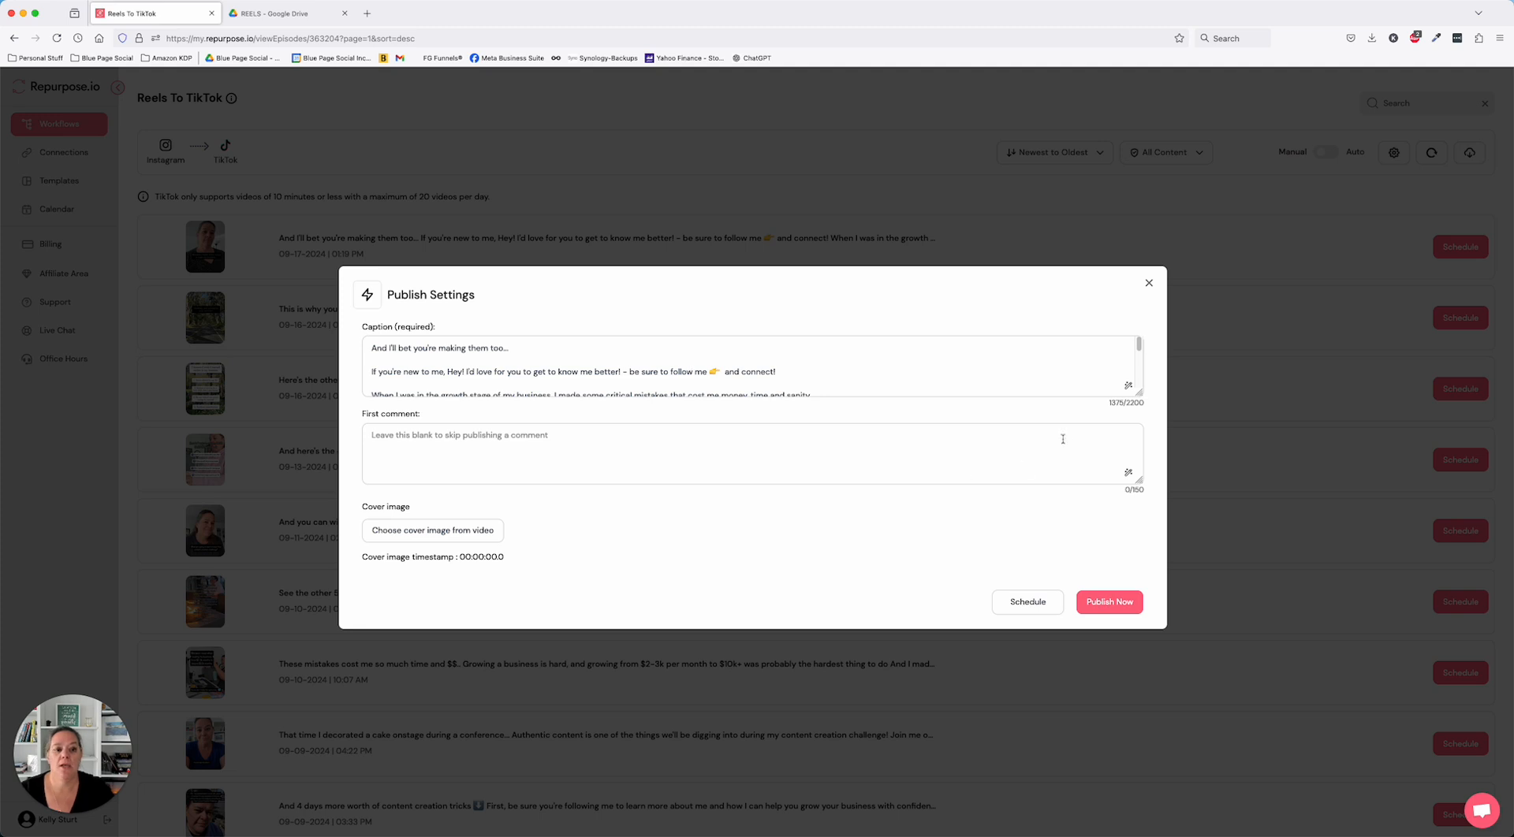
- Schedule the 09-17-2024 reel for TikTok with its original caption, picking September 19, 2024 and adjusting the publish time
left_click(1028, 604)
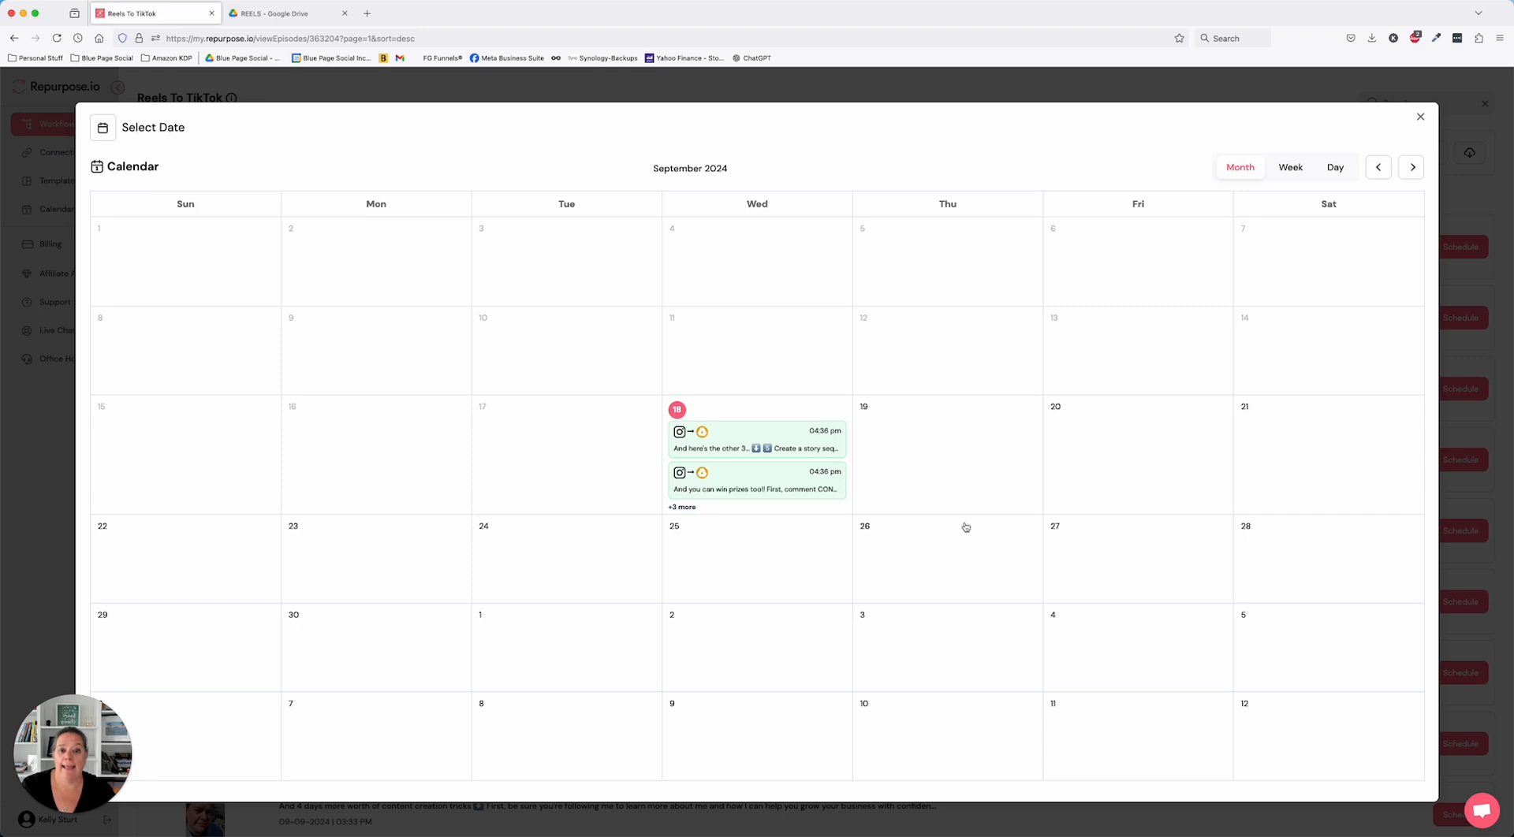
left_click(956, 456)
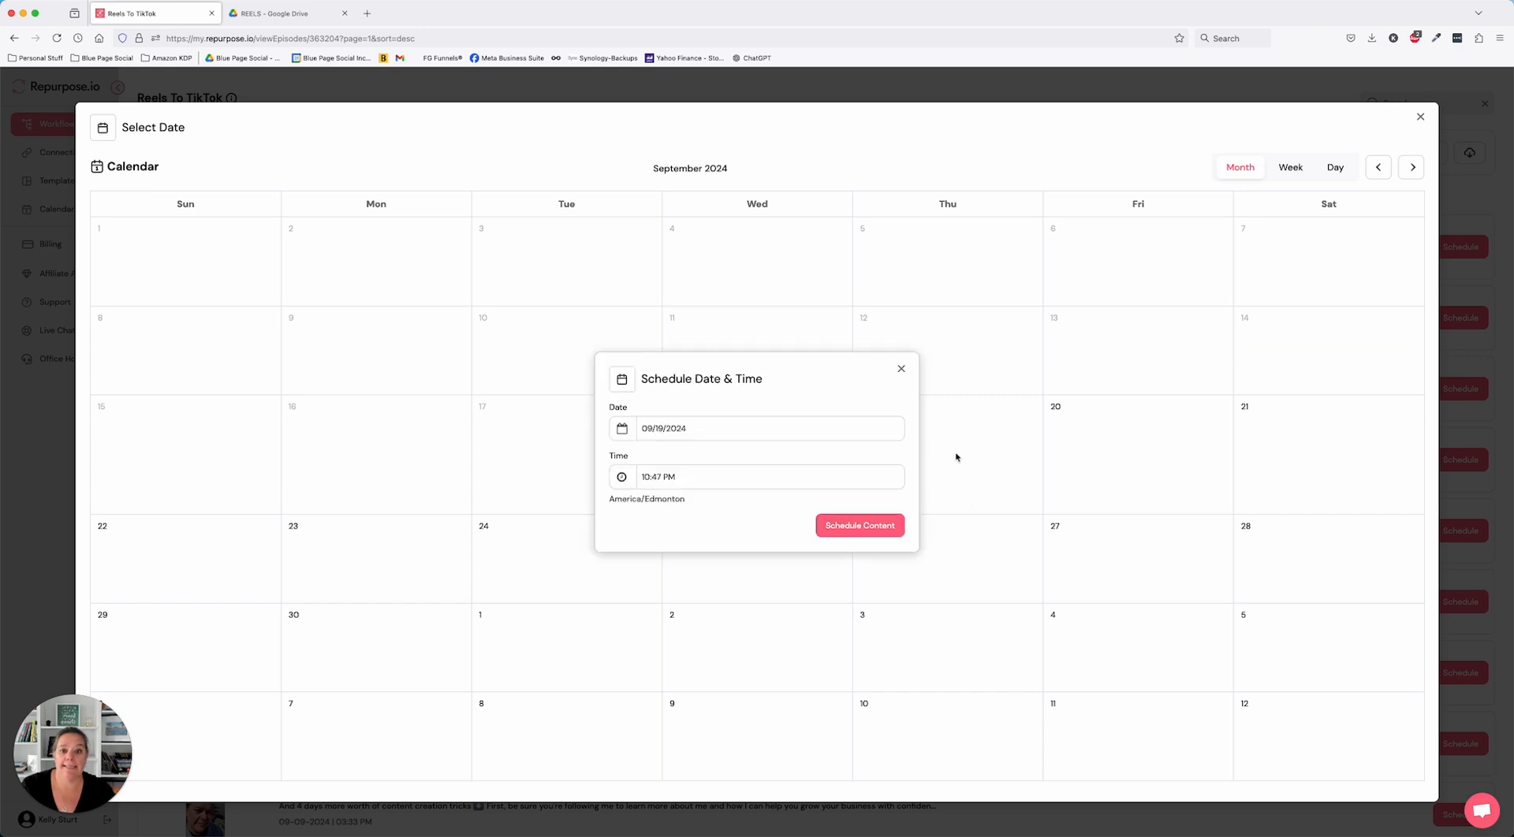
left_click(679, 478)
left_click(637, 507)
left_click(637, 507)
left_click(637, 507)
left_click(637, 506)
left_click(746, 540)
left_click(835, 528)
left_click(834, 526)
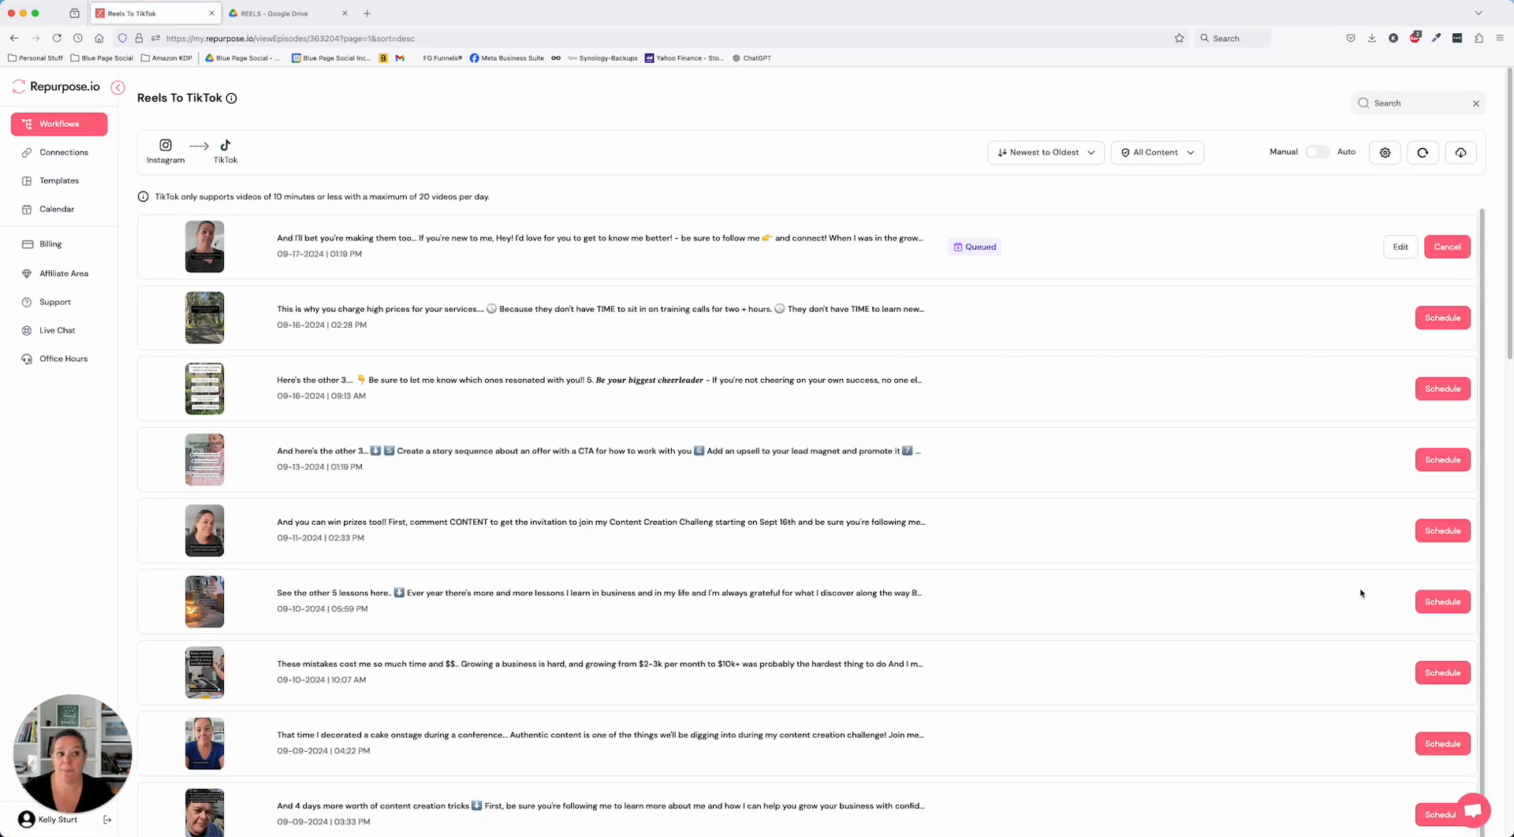
- Check the September 2024 publishing calendar and return to the Reels To TikTok workflow's content
left_click(59, 209)
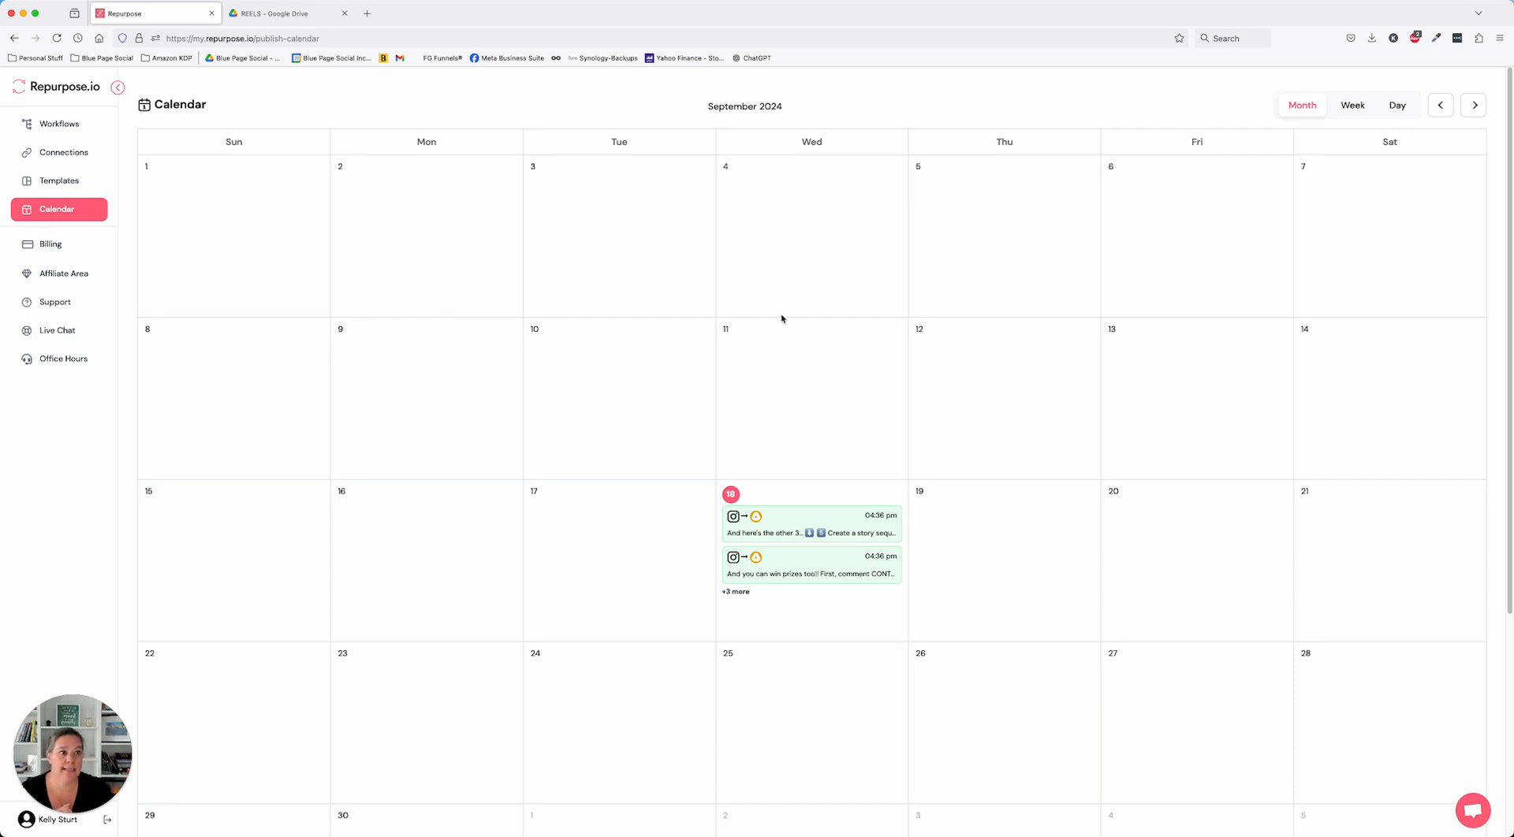
left_click(43, 216)
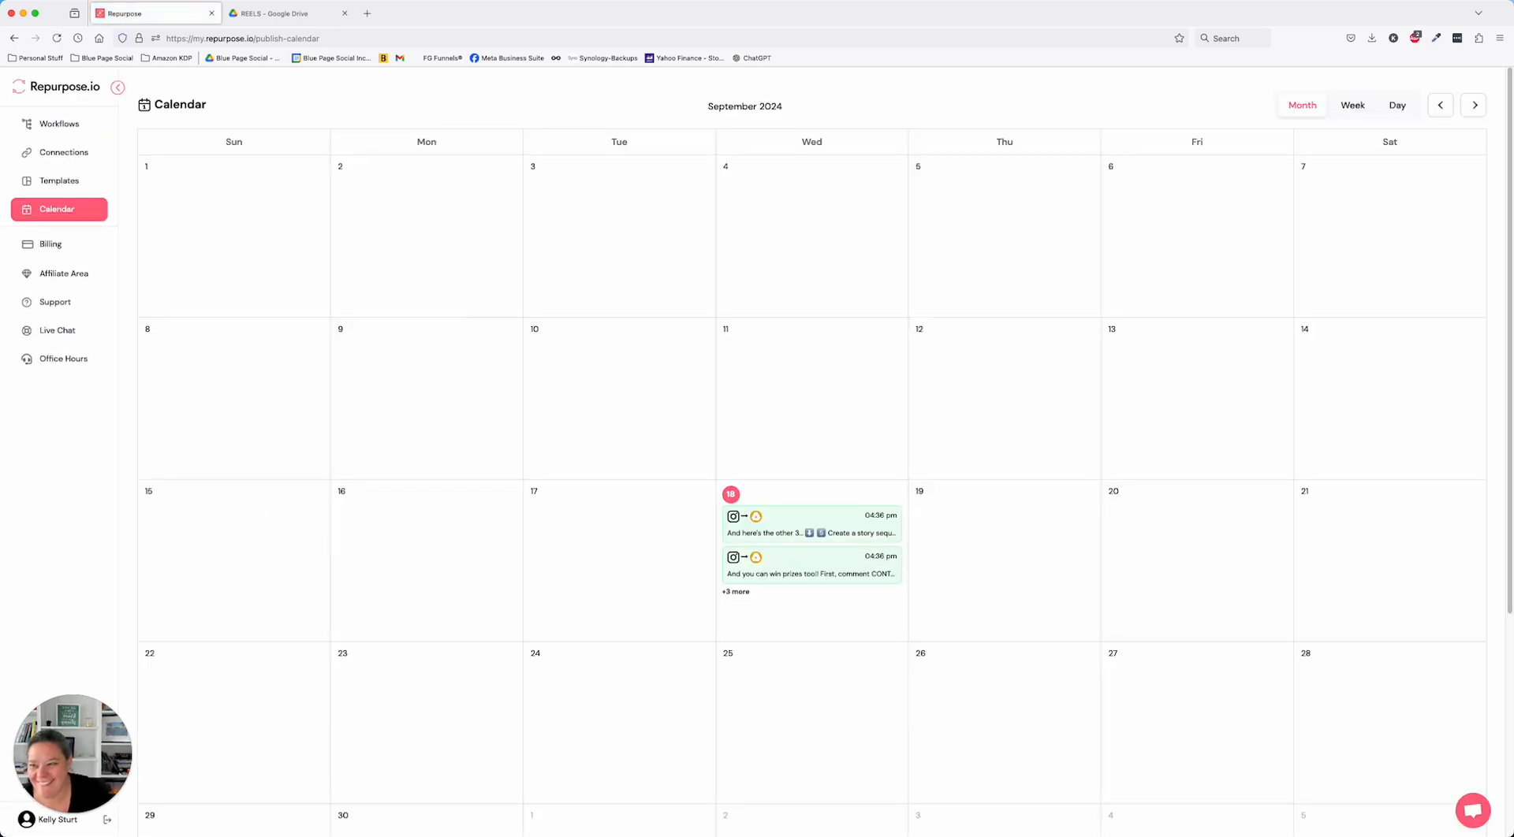
left_click(59, 124)
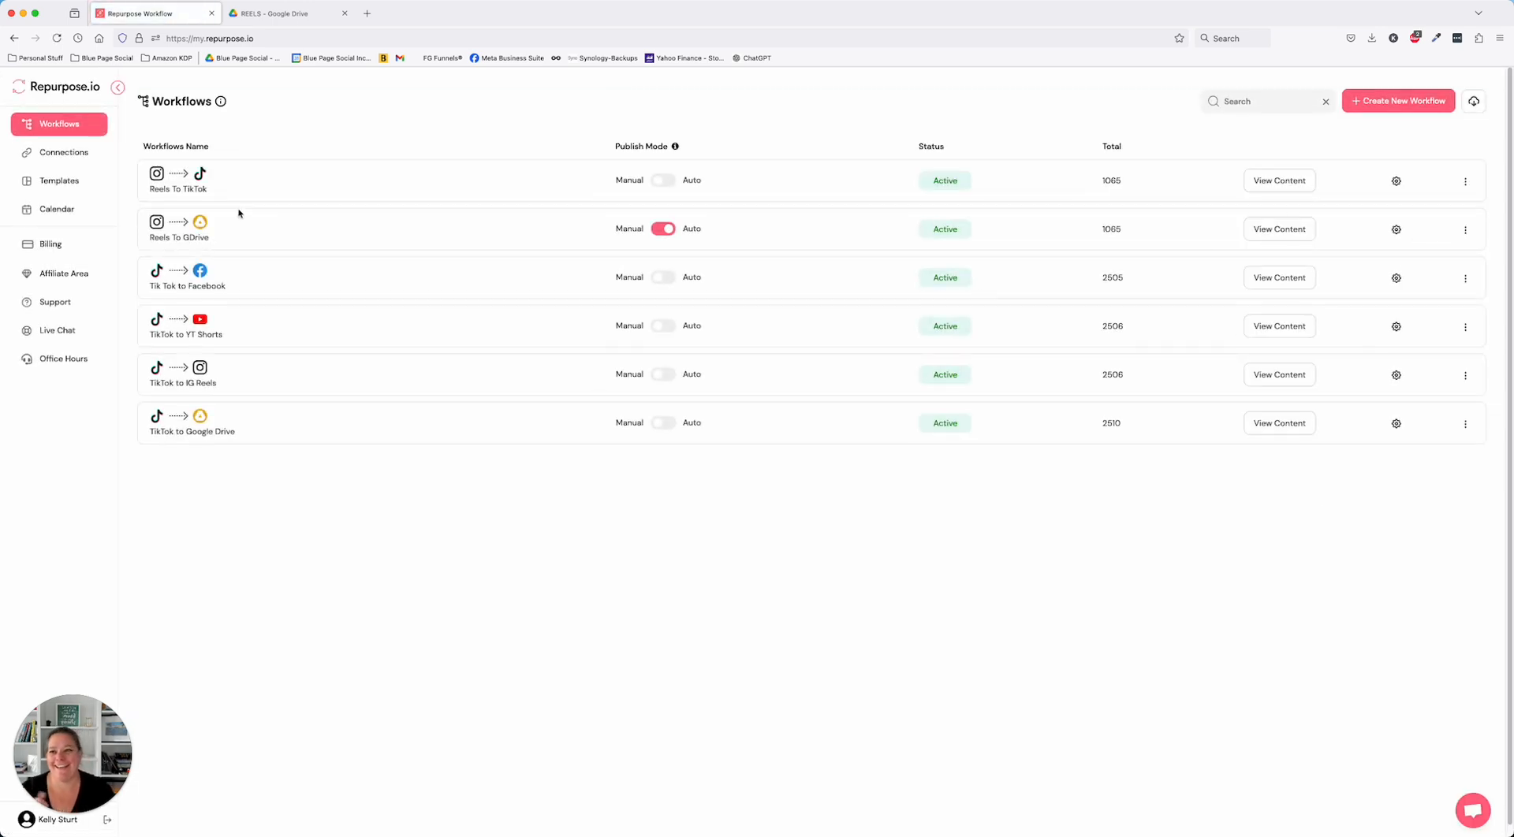
left_click(1295, 181)
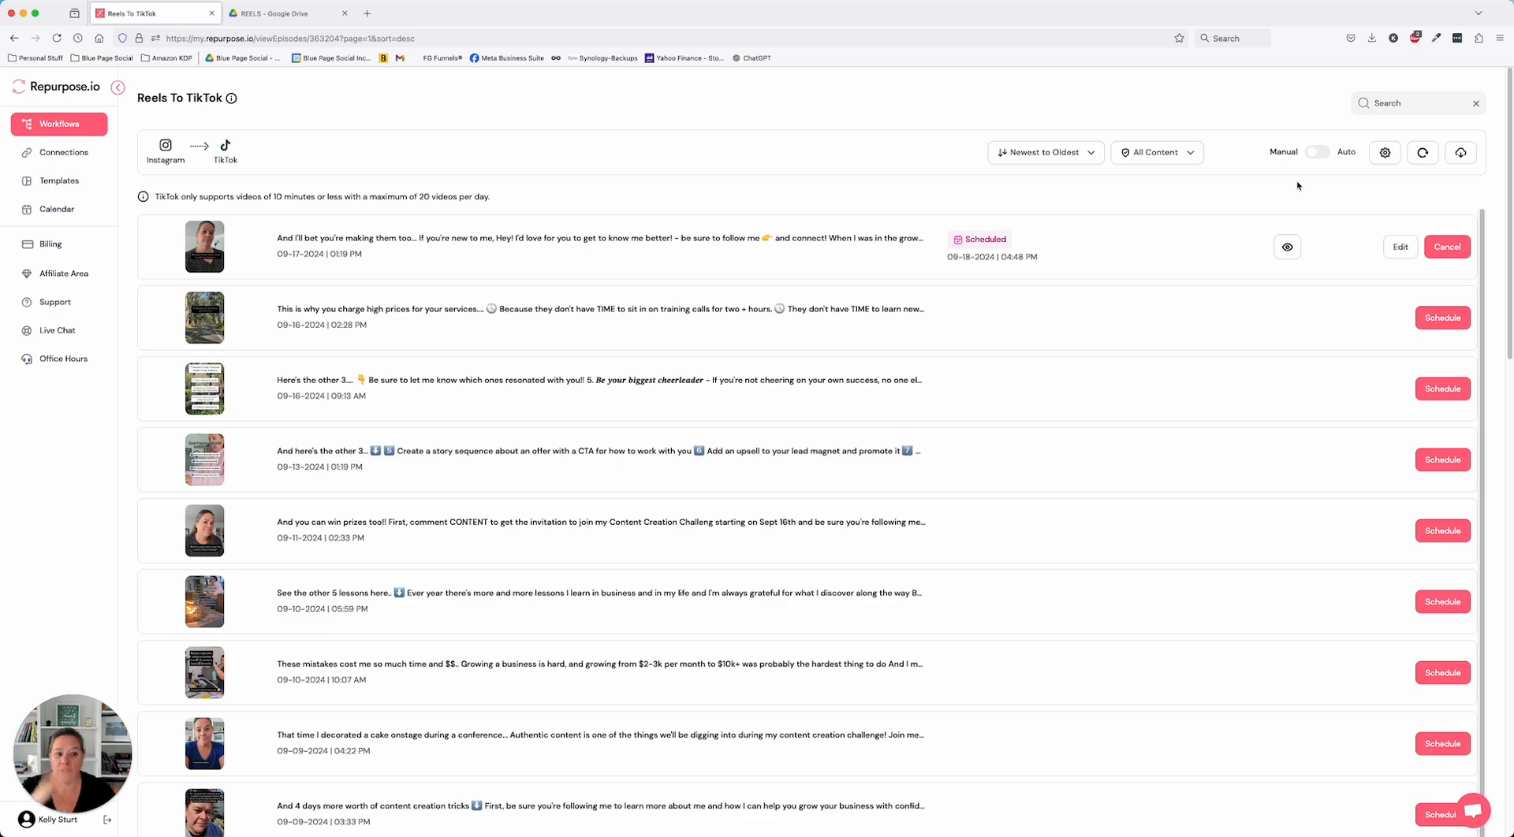
- View the Auto Publish Settings of the Reels To TikTok workflow and close them without enabling auto publishing
scroll(1184, 444, "down", 1)
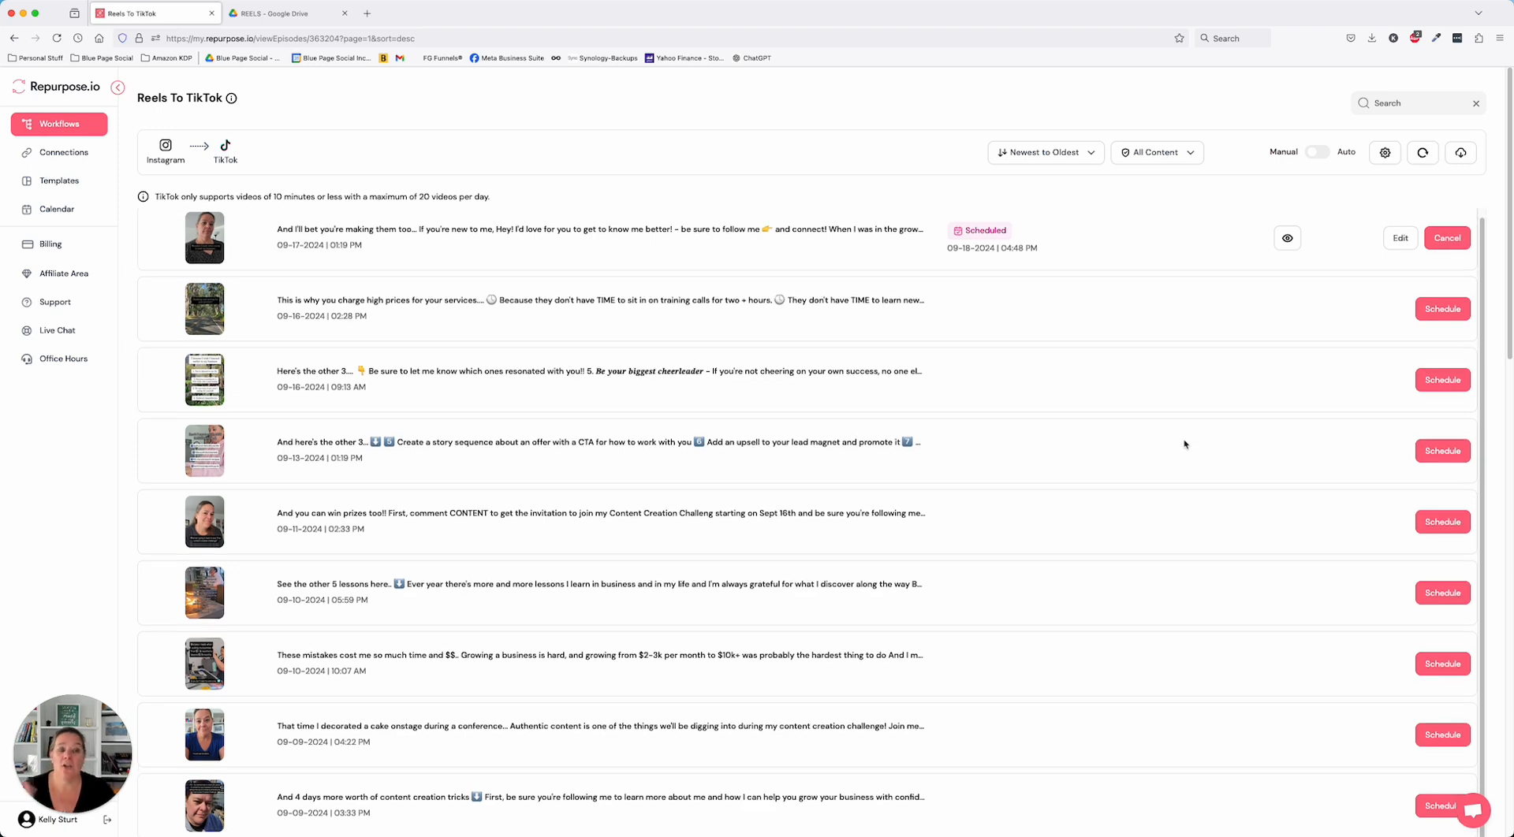
left_click(1318, 153)
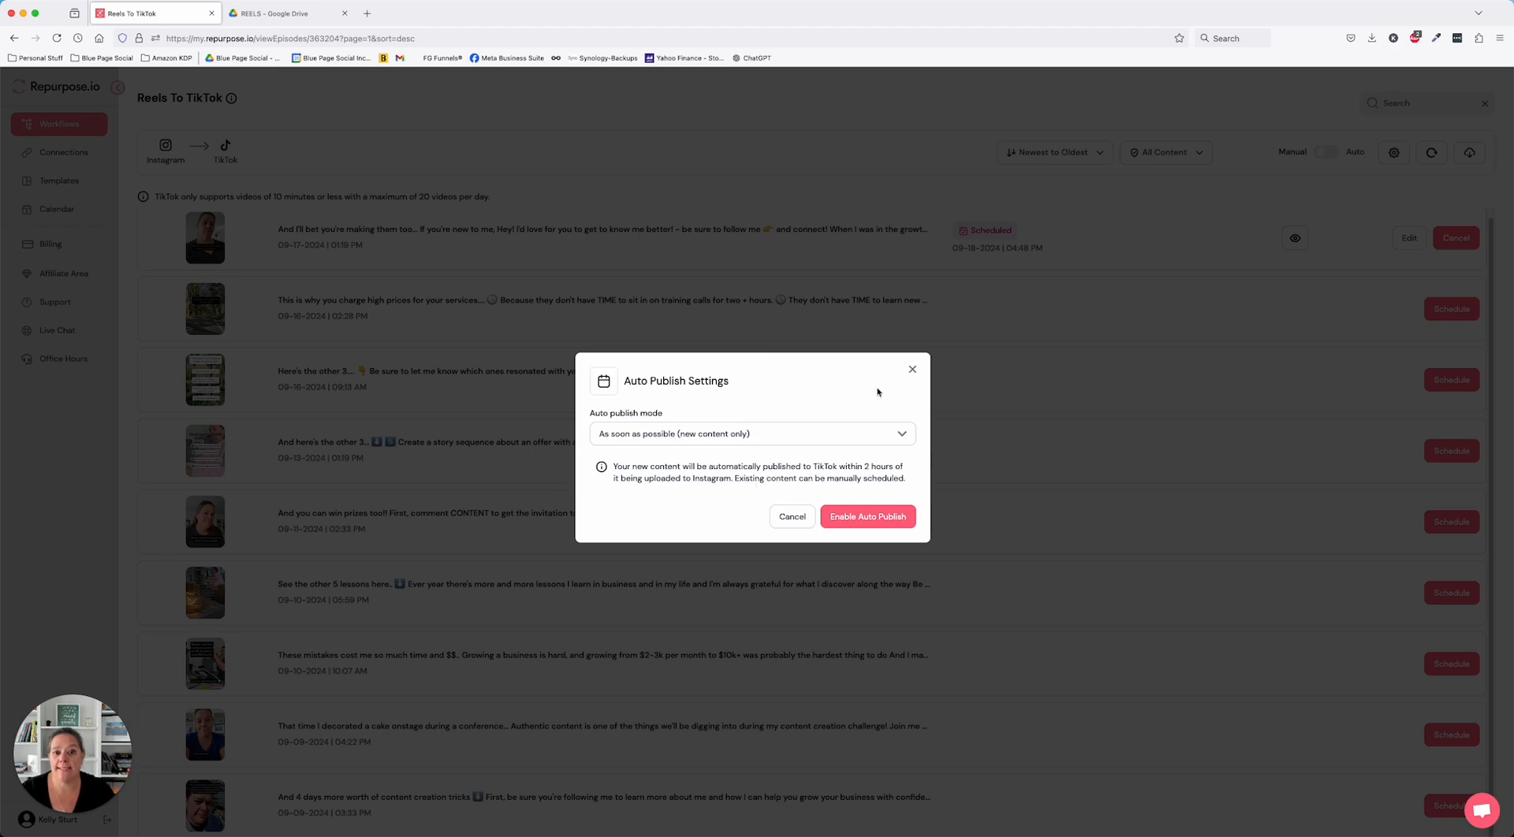
left_click(913, 370)
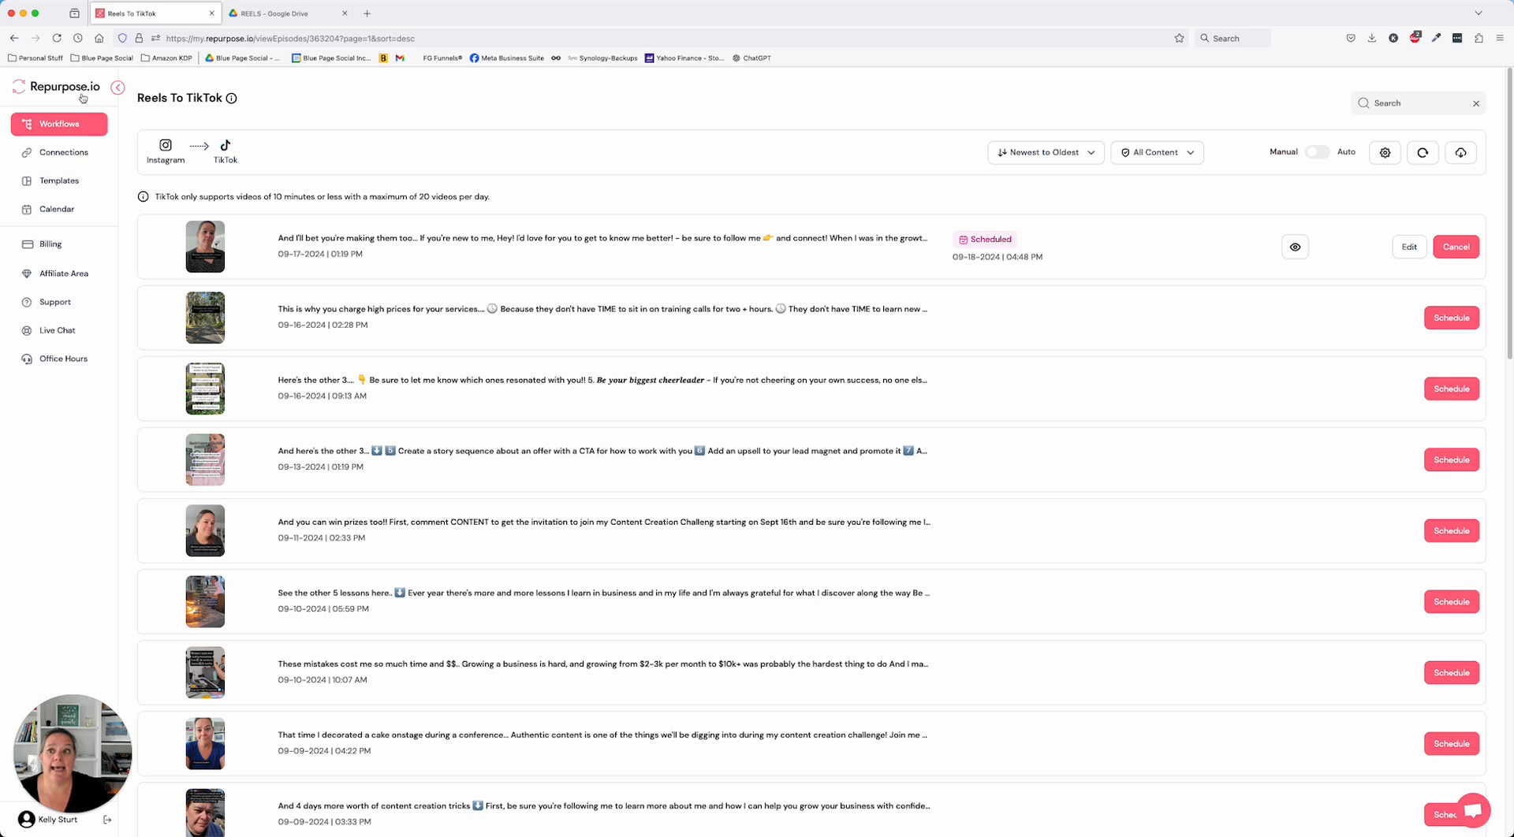
- Review the existing connections and the platforms offered for a new connection, without adding one
left_click(76, 126)
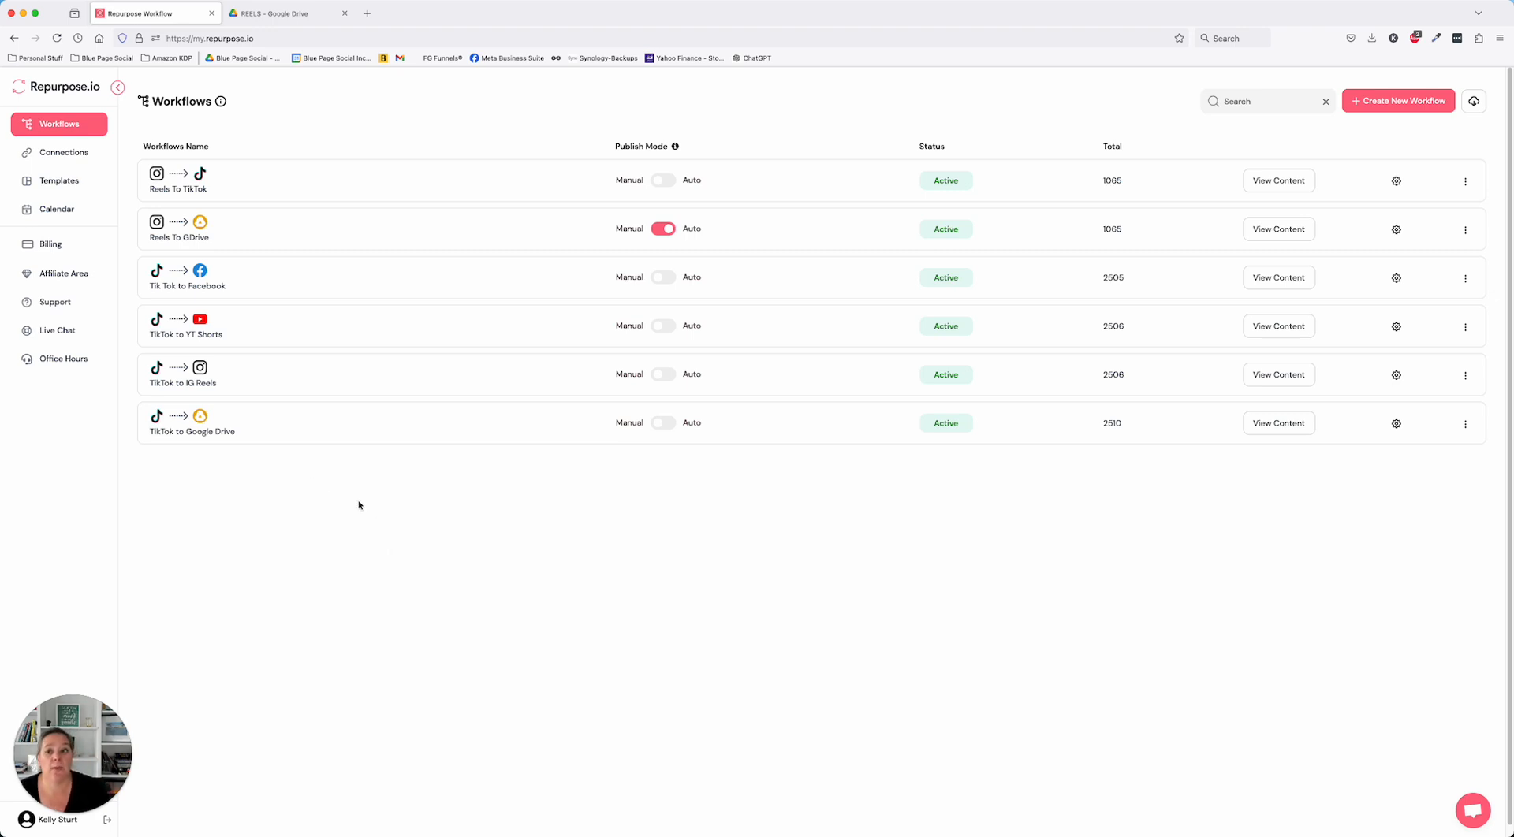
left_click(106, 152)
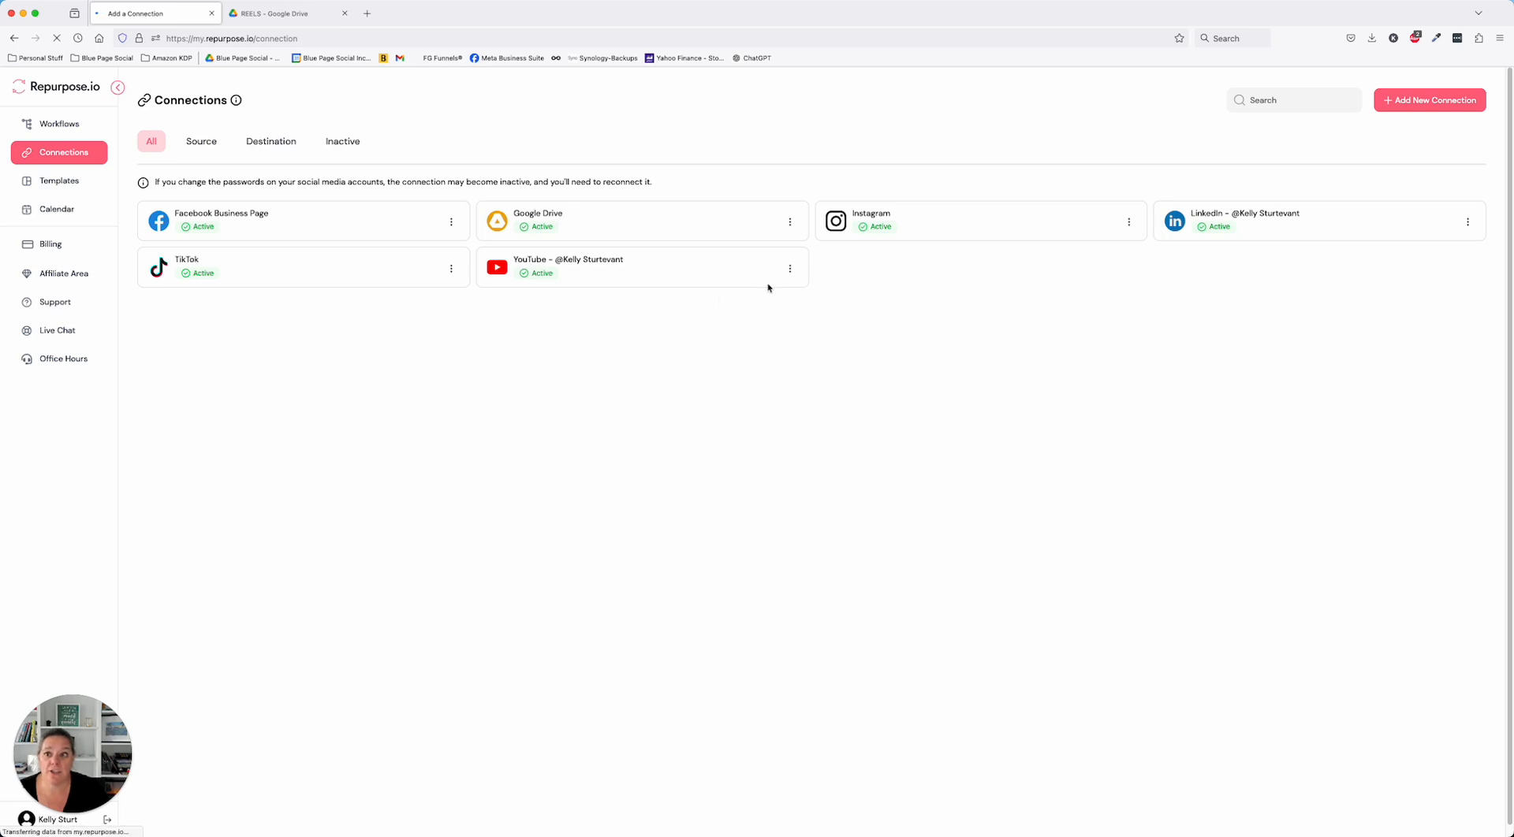
left_click(1411, 101)
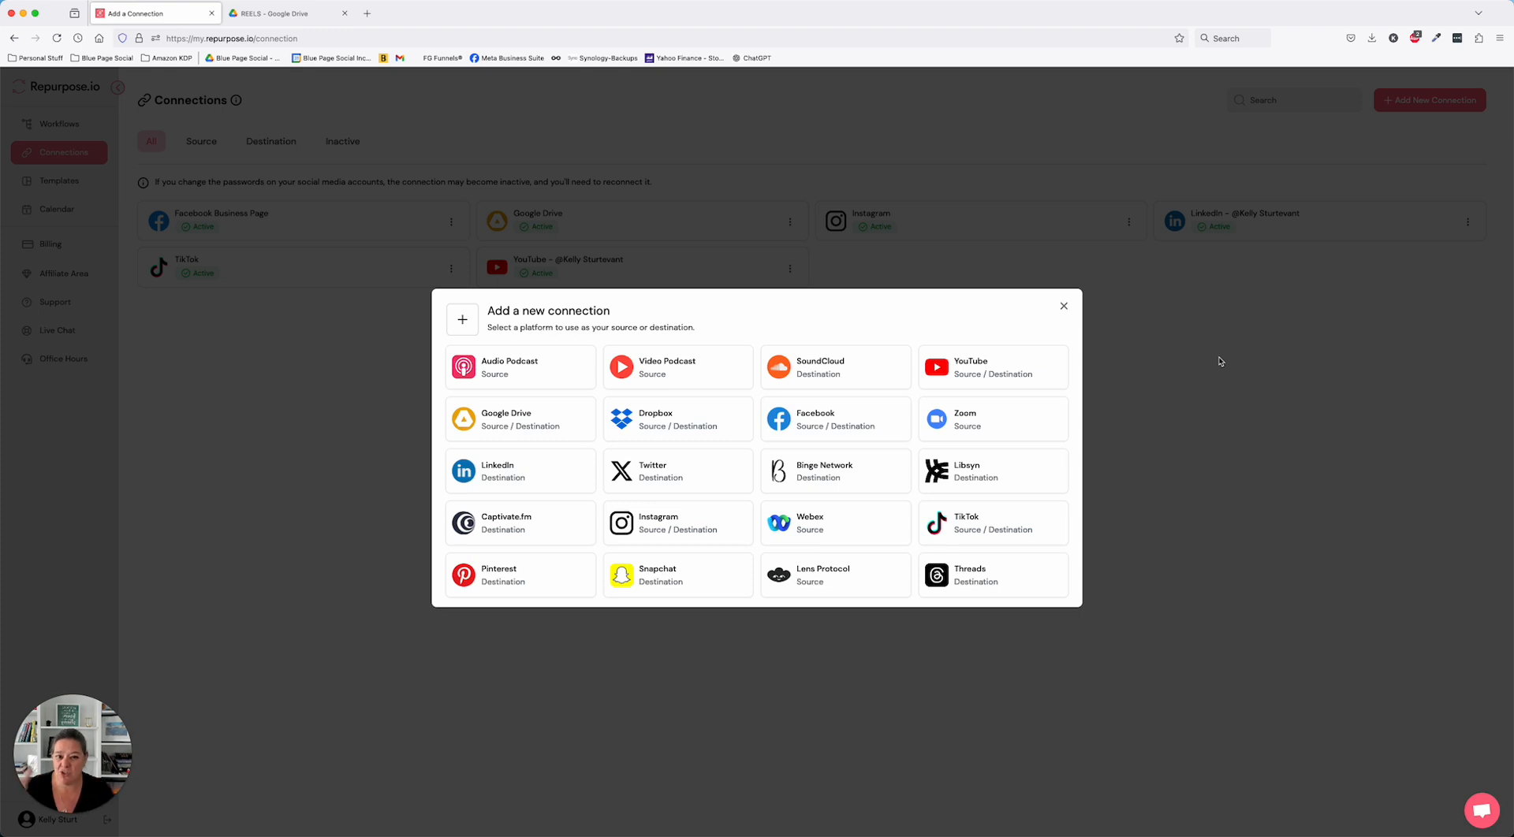
left_click(1064, 306)
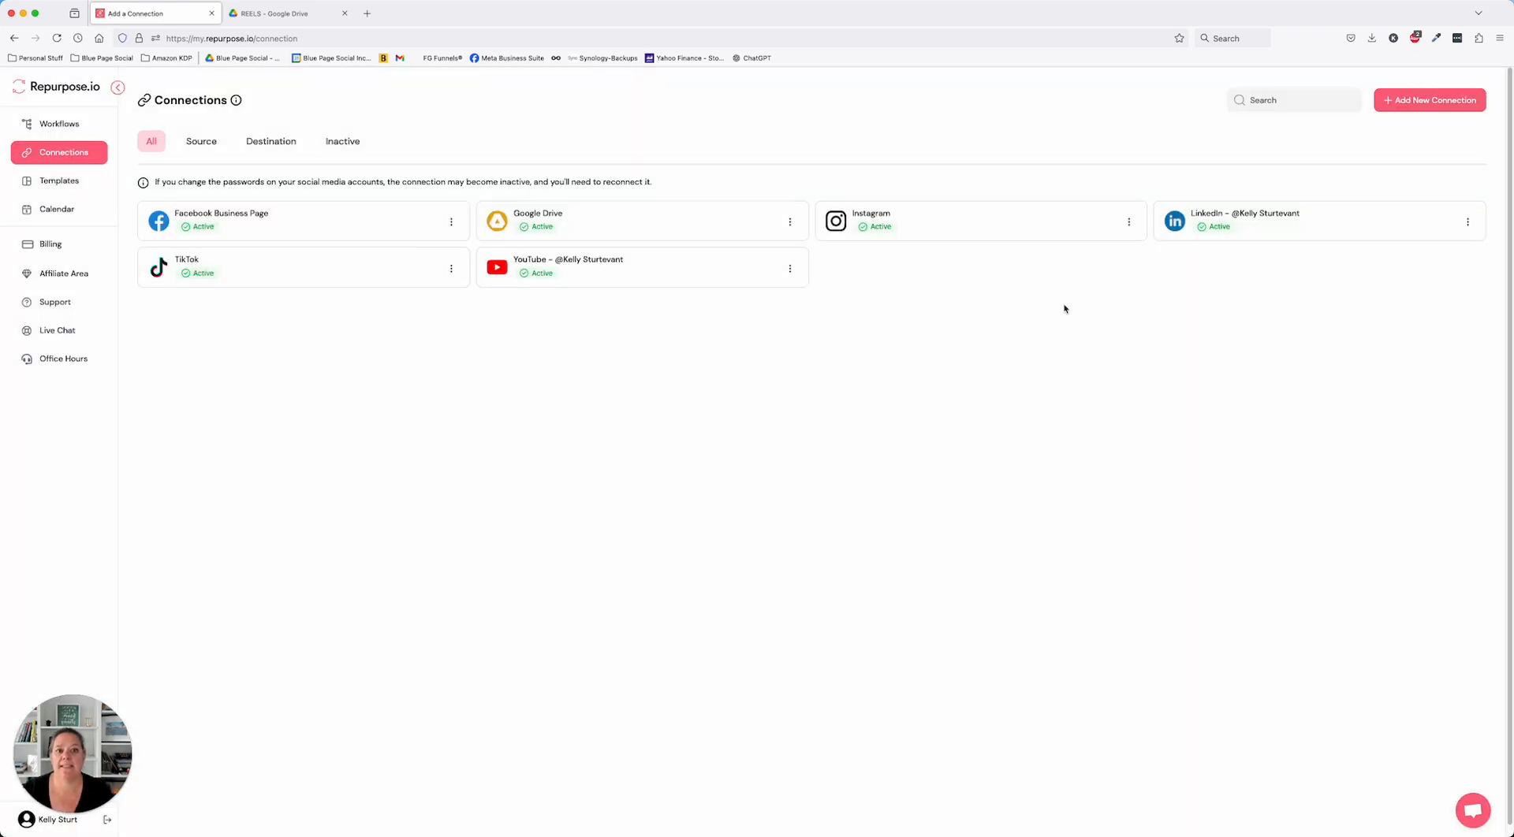